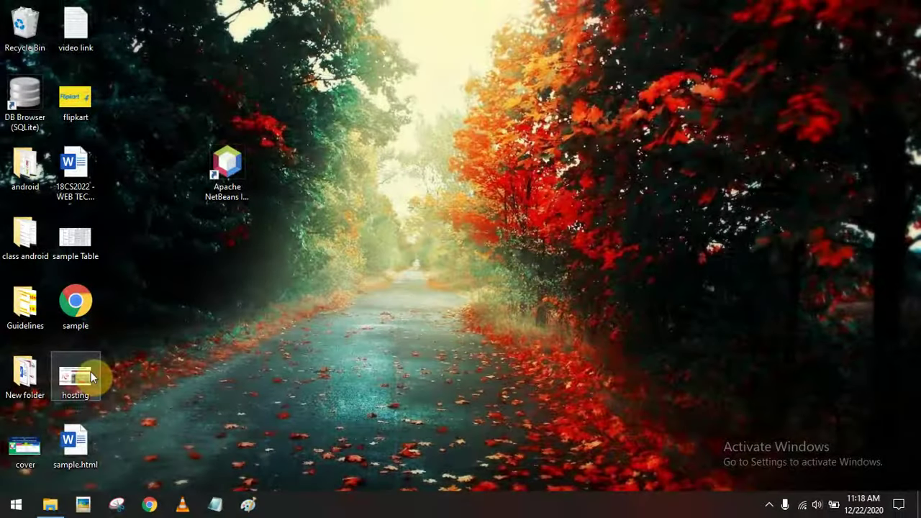
- Open the desktop 'hosting' image showing the 'How to host a Website?' 000webhost slide
{"action": "double_click", "coordinate": [90, 372]}
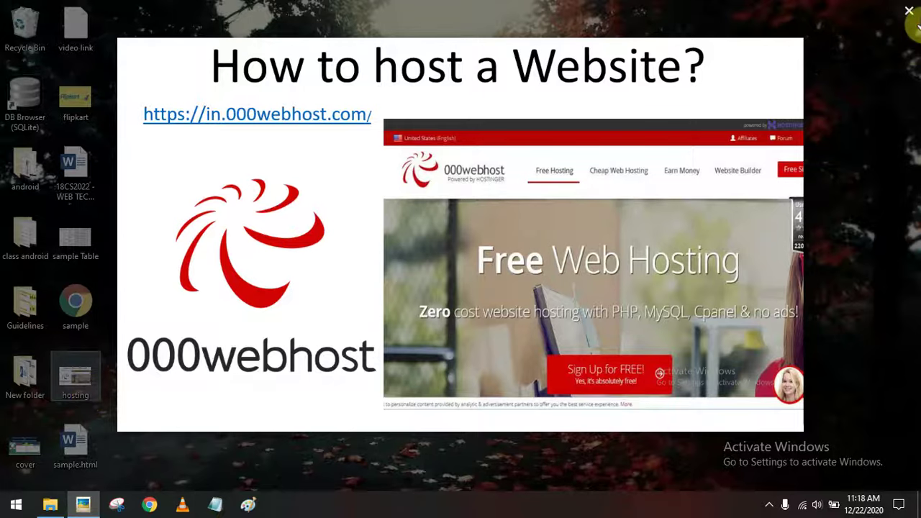
- Preview the local index page in Chrome, then close Chrome and minimize the public_html folder
{"action": "key", "text": "Escape"}
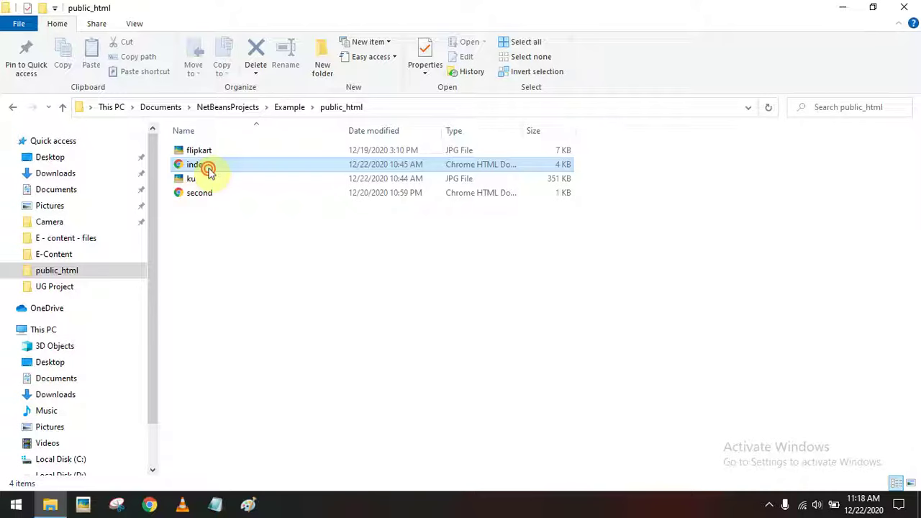
{"action": "double_click", "coordinate": [209, 166]}
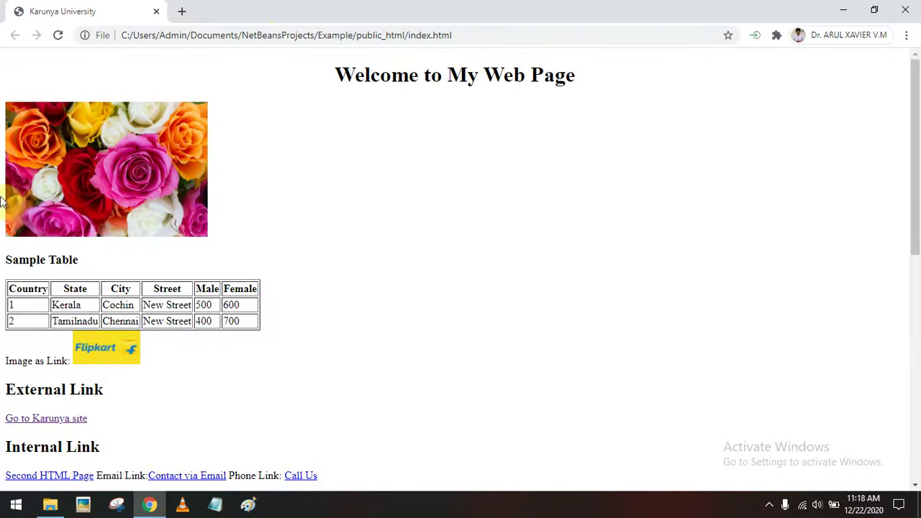
{"action": "scroll", "coordinate": [158, 261], "scroll_direction": "down", "scroll_amount": 10}
{"action": "scroll", "coordinate": [137, 257], "scroll_direction": "up", "scroll_amount": 9}
{"action": "scroll", "coordinate": [159, 257], "scroll_direction": "up", "scroll_amount": 1}
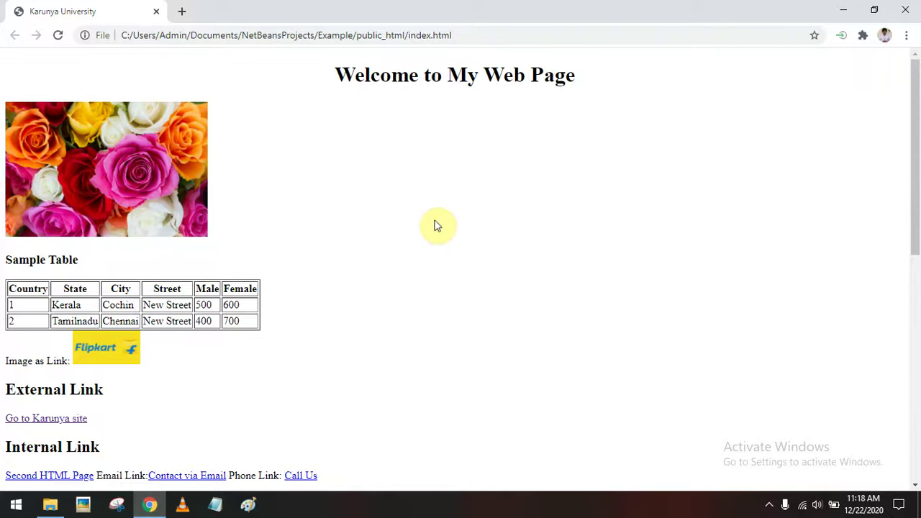
{"action": "left_click", "coordinate": [905, 10]}
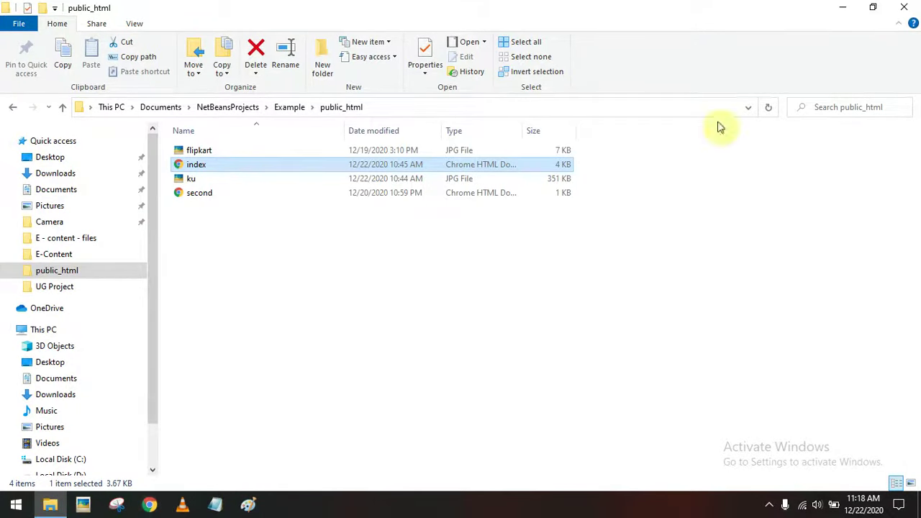
{"action": "left_click", "coordinate": [844, 6]}
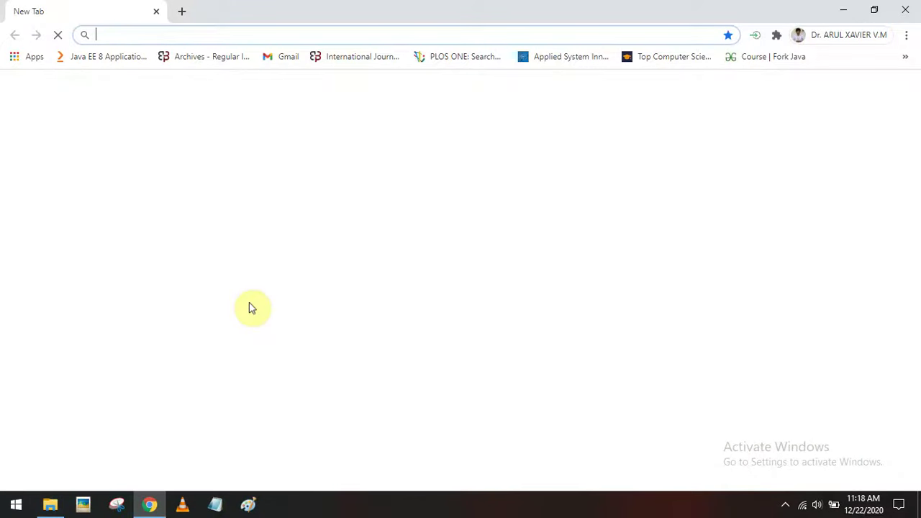
- Search Google for '000webhost' using the address-bar suggestion
{"action": "type", "text": "00"}
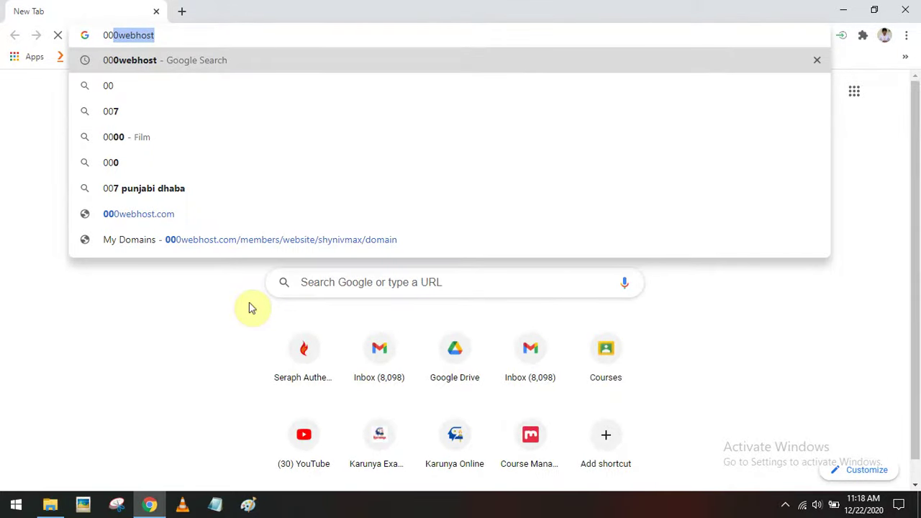
{"action": "key", "text": "Return"}
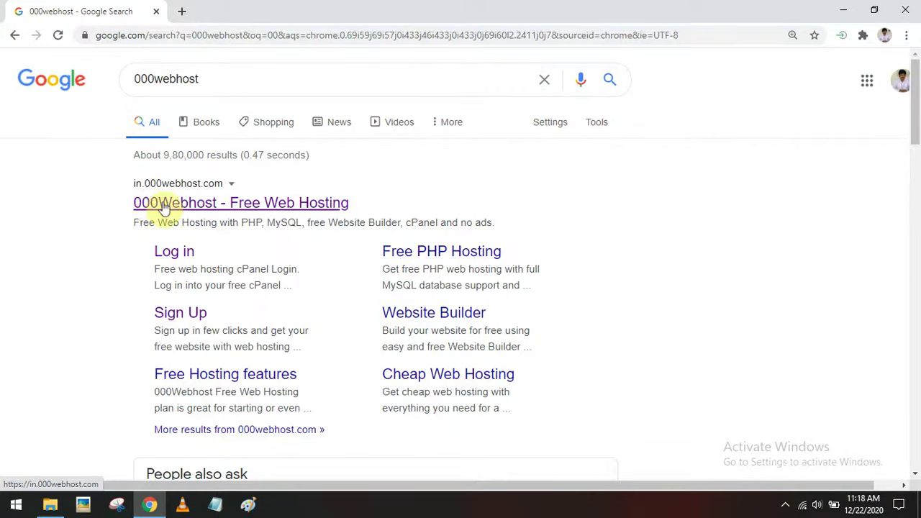
- Open the '000Webhost - Free Web Hosting' result and review plans from Rs. 0 to Rs. 219/mo
{"action": "left_click", "coordinate": [244, 209]}
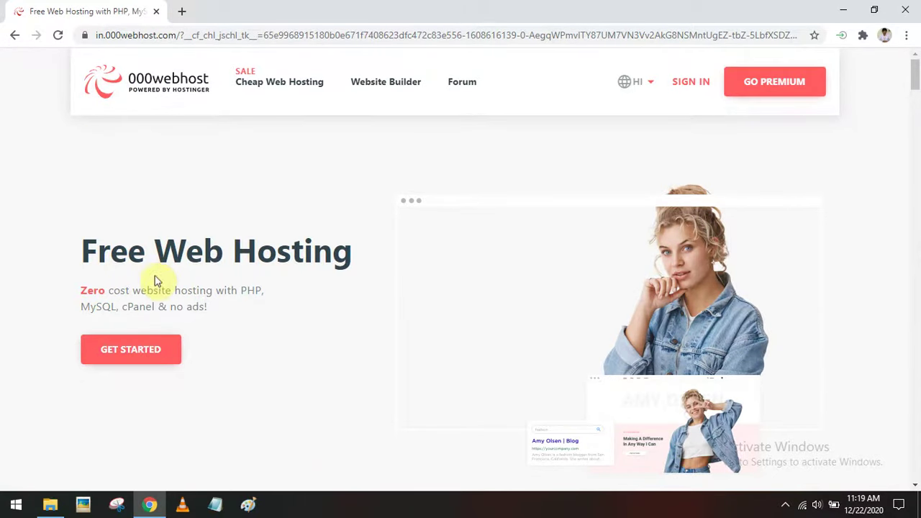
{"action": "scroll", "coordinate": [155, 283], "scroll_direction": "down", "scroll_amount": 10}
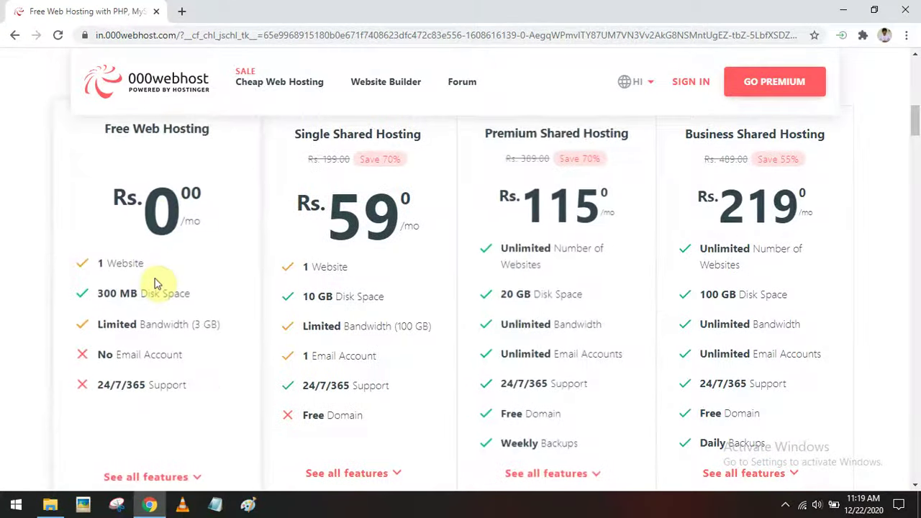
{"action": "scroll", "coordinate": [154, 279], "scroll_direction": "up", "scroll_amount": 1}
{"action": "scroll", "coordinate": [154, 281], "scroll_direction": "down", "scroll_amount": 1}
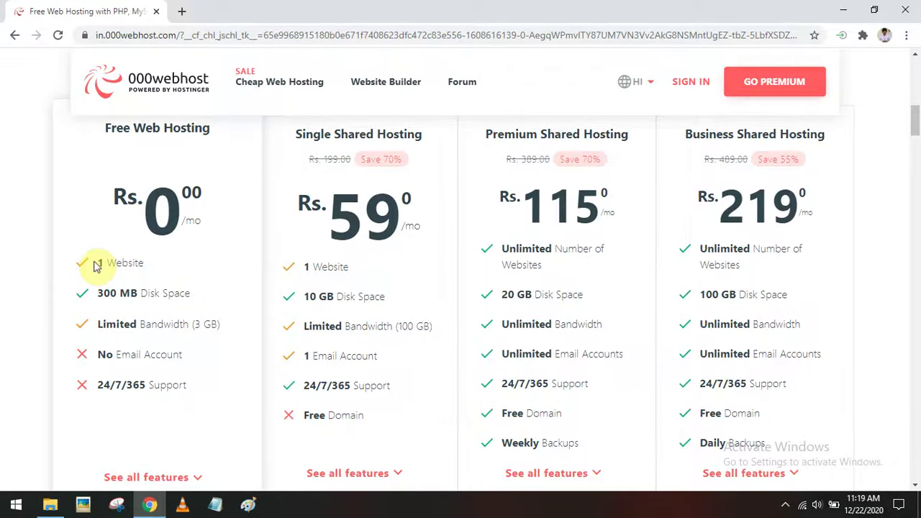
{"action": "scroll", "coordinate": [126, 263], "scroll_direction": "up", "scroll_amount": 1}
{"action": "scroll", "coordinate": [222, 226], "scroll_direction": "down", "scroll_amount": 1}
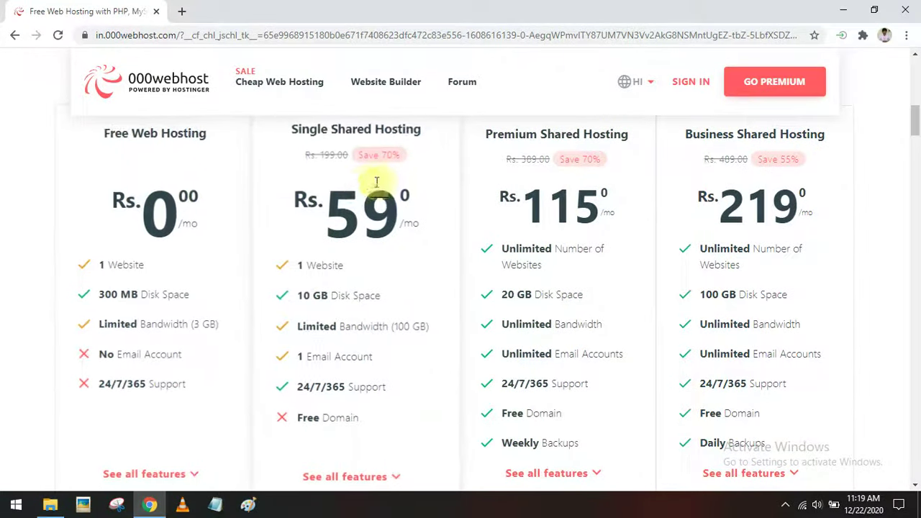
{"action": "scroll", "coordinate": [442, 226], "scroll_direction": "down", "scroll_amount": 3}
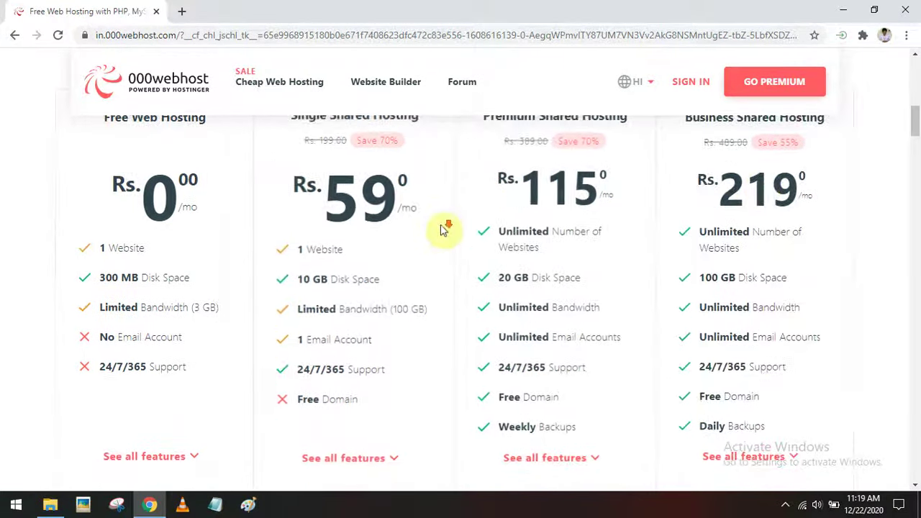
{"action": "scroll", "coordinate": [402, 285], "scroll_direction": "up", "scroll_amount": 3}
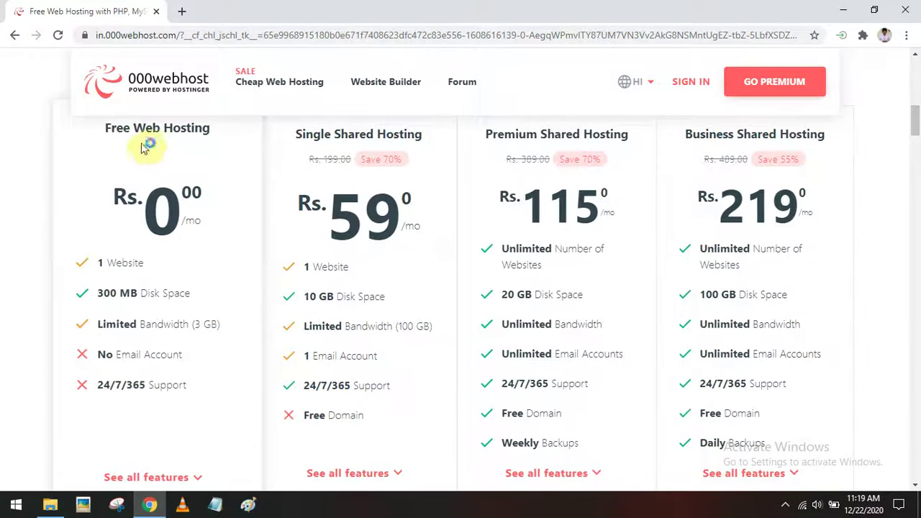
{"action": "scroll", "coordinate": [133, 239], "scroll_direction": "down", "scroll_amount": 3}
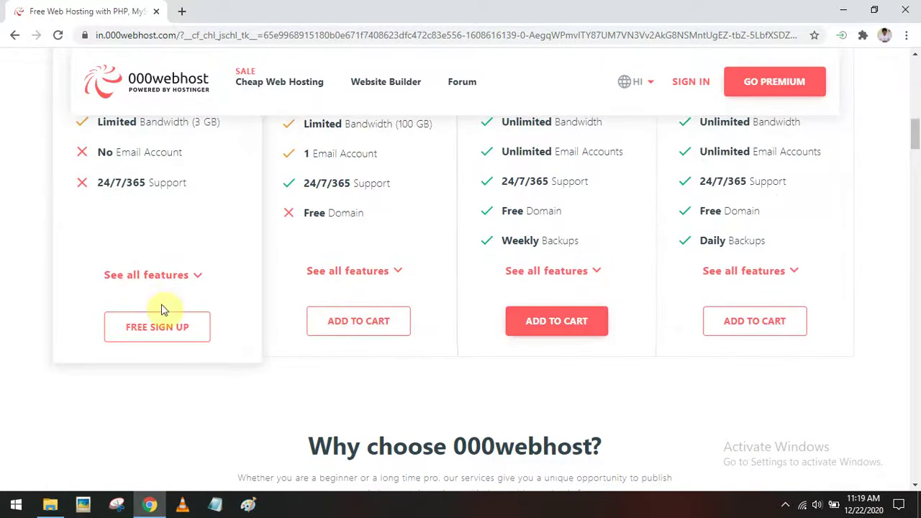
{"action": "scroll", "coordinate": [164, 211], "scroll_direction": "up", "scroll_amount": 3}
{"action": "scroll", "coordinate": [148, 173], "scroll_direction": "up", "scroll_amount": 1}
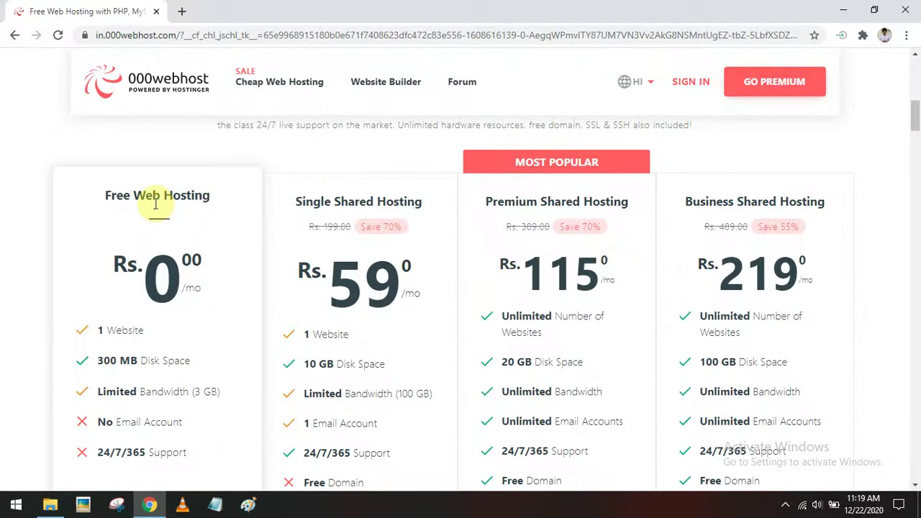
{"action": "scroll", "coordinate": [687, 147], "scroll_direction": "up", "scroll_amount": 4}
{"action": "scroll", "coordinate": [697, 165], "scroll_direction": "up", "scroll_amount": 5}
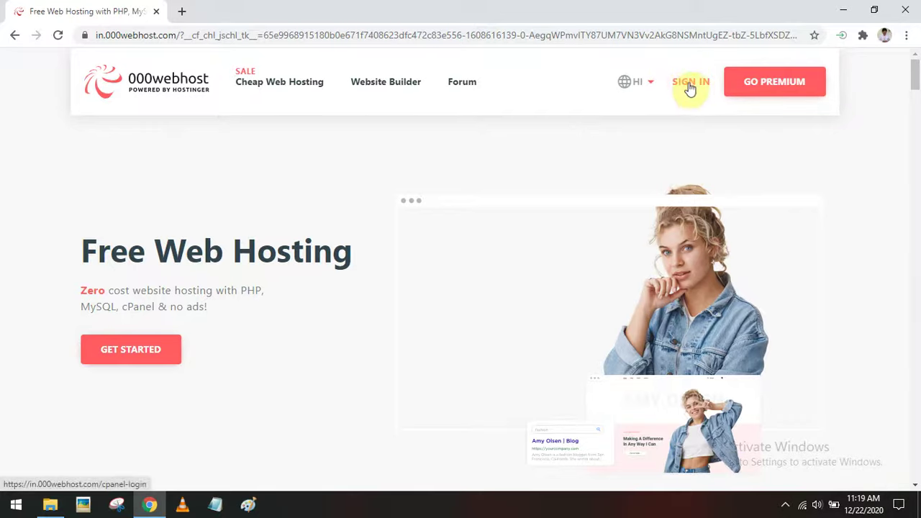
- Sign in to 000webhost with Google, picking the account from the chooser
{"action": "left_click", "coordinate": [689, 88]}
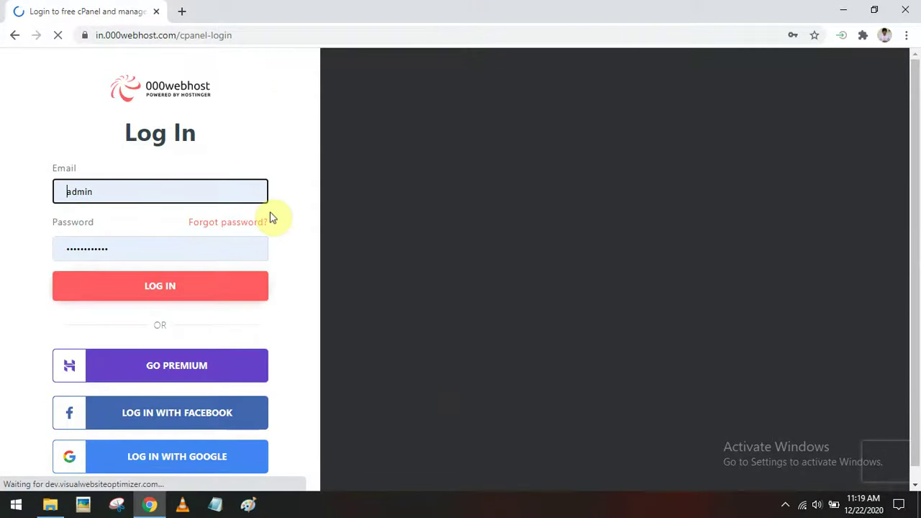
{"action": "scroll", "coordinate": [160, 243], "scroll_direction": "down", "scroll_amount": 1}
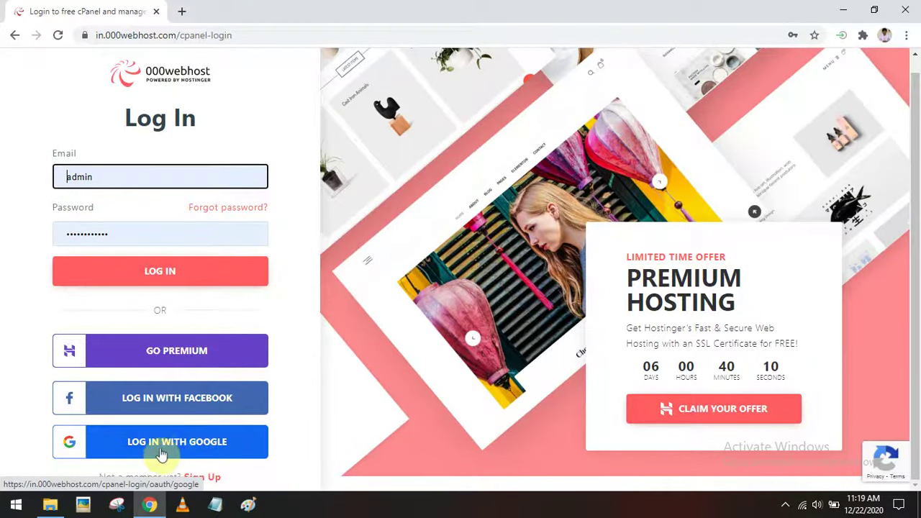
{"action": "left_click", "coordinate": [188, 442]}
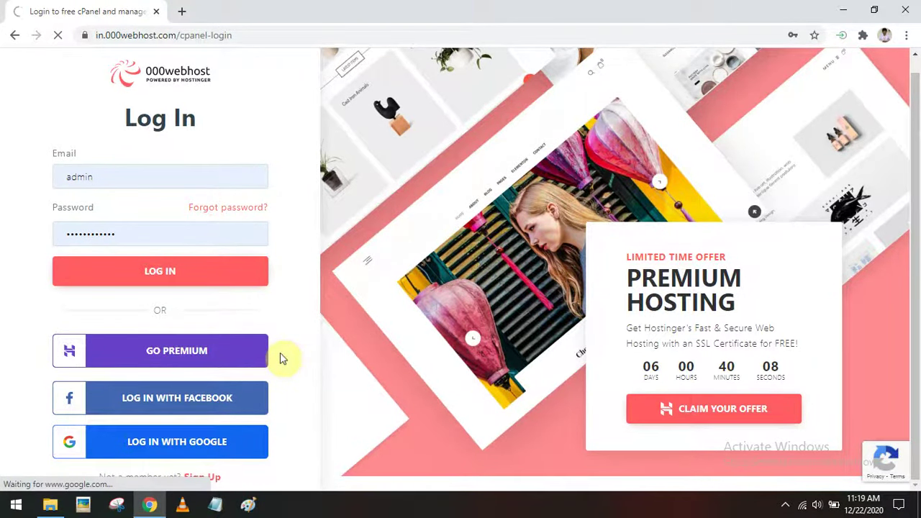
{"action": "scroll", "coordinate": [513, 277], "scroll_direction": "down", "scroll_amount": 5}
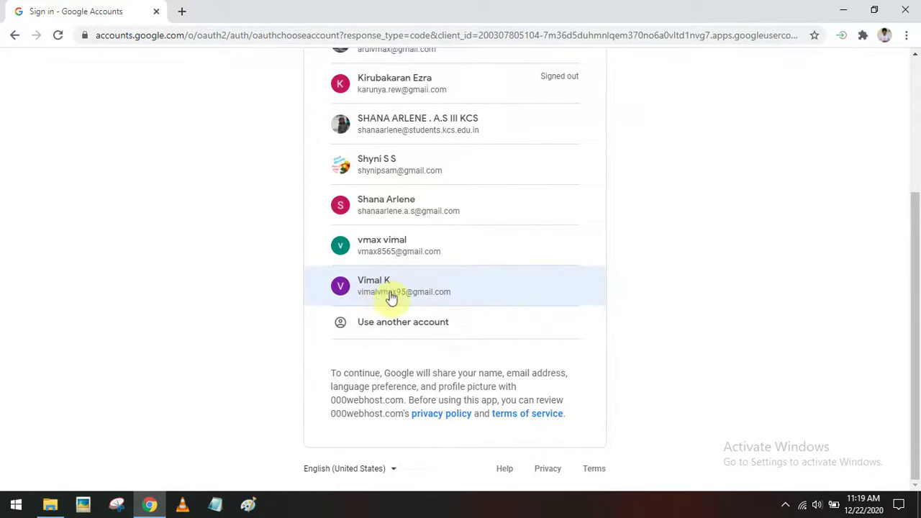
{"action": "left_click", "coordinate": [462, 295]}
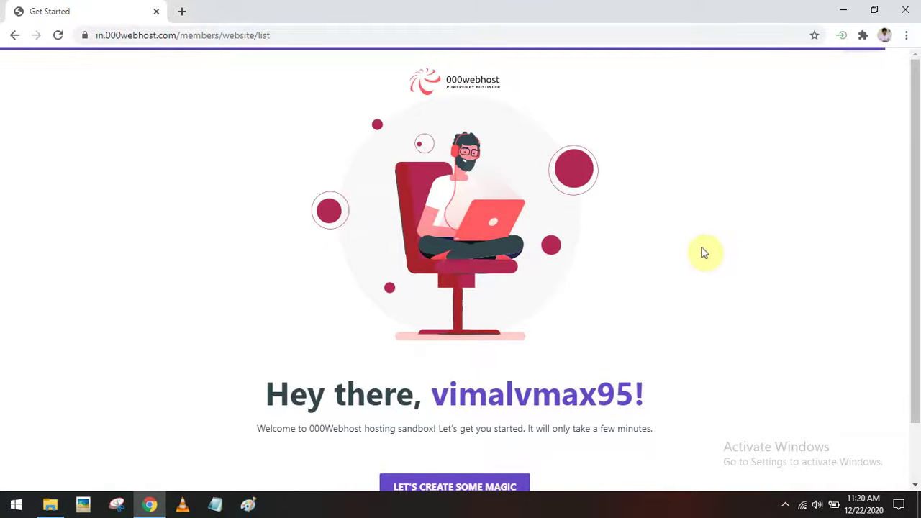
- Skip the welcome intro via 'It's not my first rodeo, take me to the Panel.'
{"action": "scroll", "coordinate": [614, 268], "scroll_direction": "down", "scroll_amount": 1}
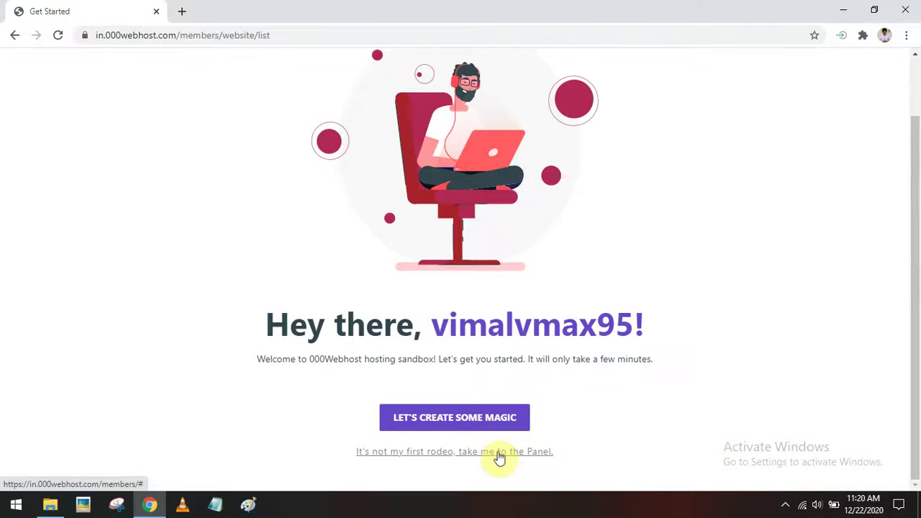
{"action": "left_click", "coordinate": [536, 453]}
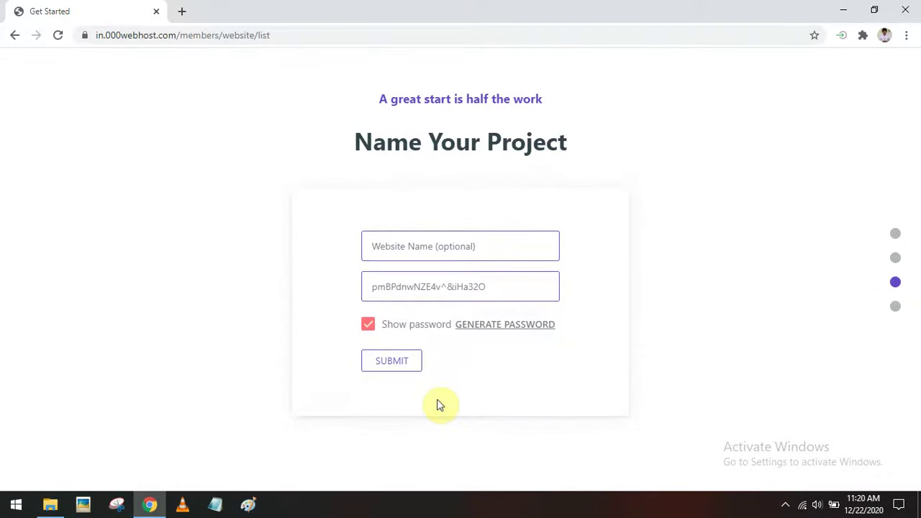
- Enter a website name and replace the generated password with your own, hiding its characters
{"action": "left_click", "coordinate": [456, 254]}
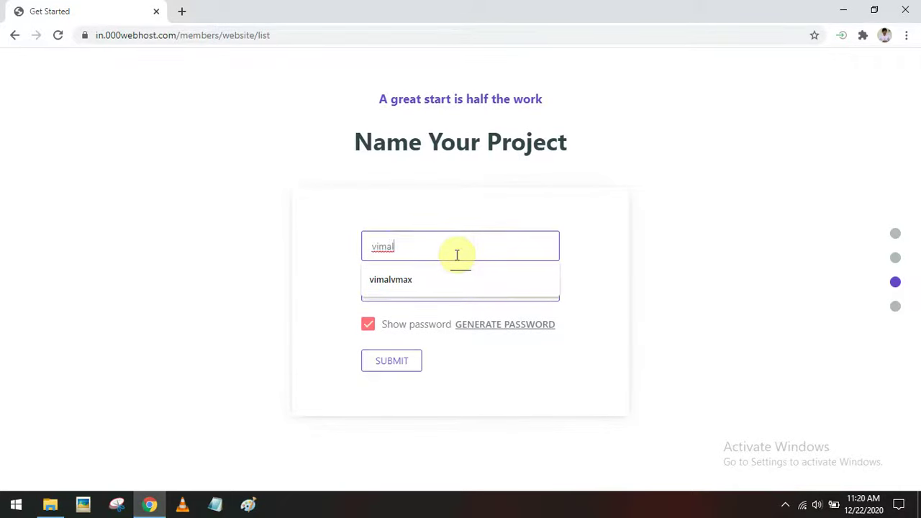
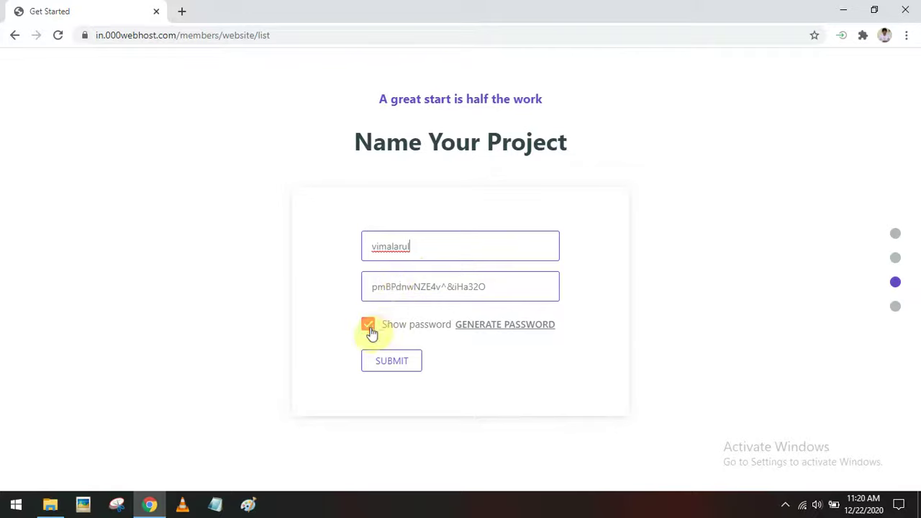
{"action": "left_click_drag", "start_coordinate": [382, 285], "coordinate": [495, 287]}
{"action": "key", "text": "BackSpace"}
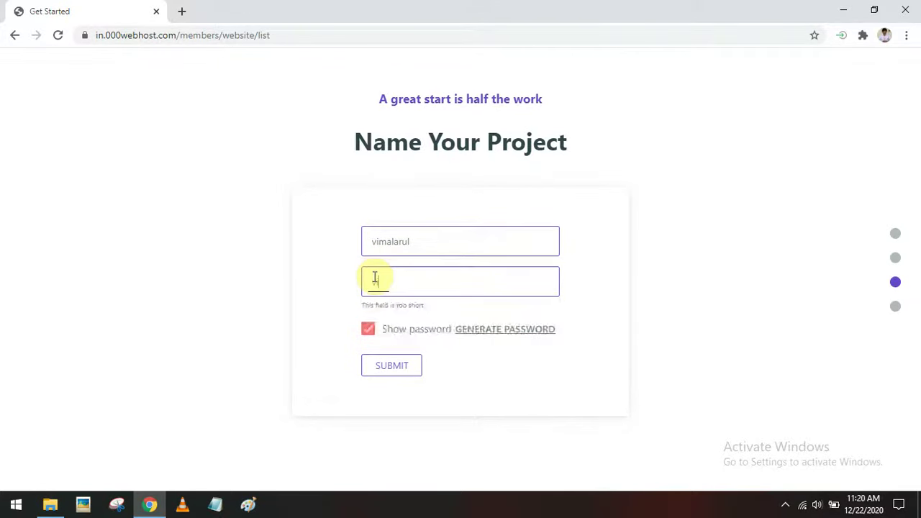
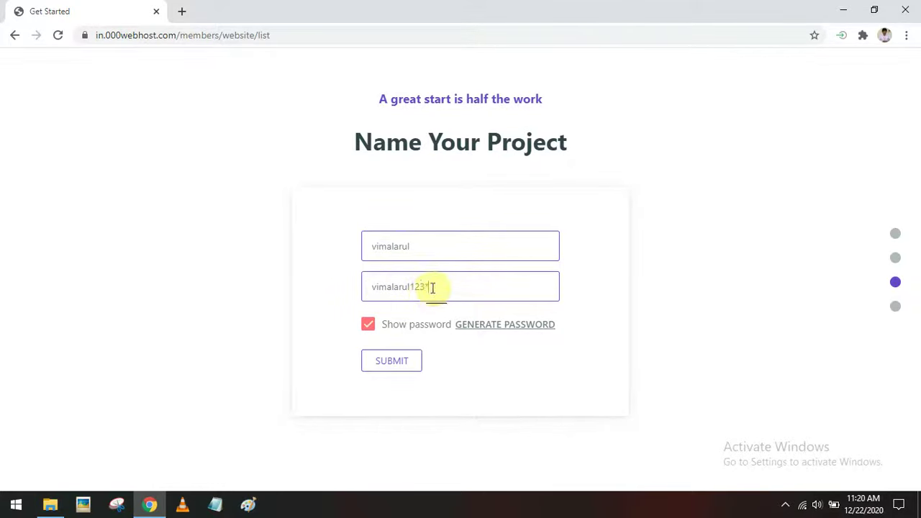
{"action": "triple_click", "coordinate": [431, 287]}
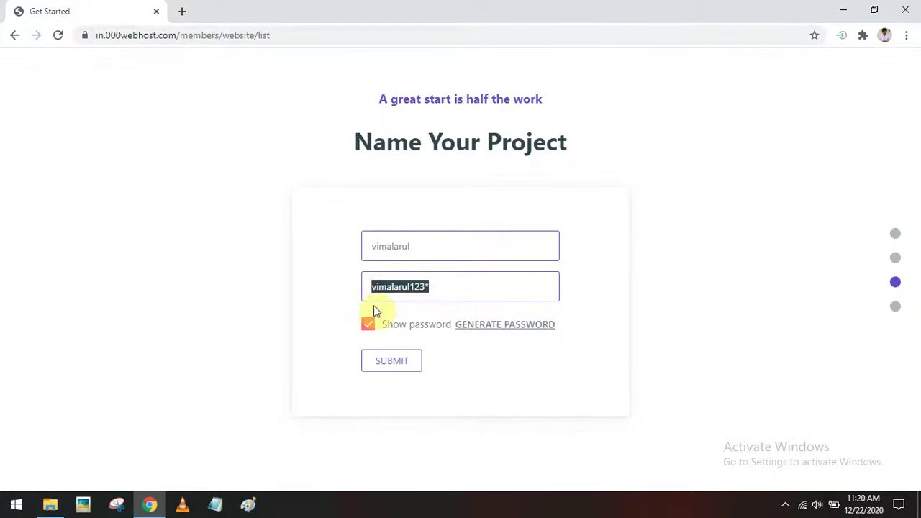
{"action": "left_click", "coordinate": [367, 324]}
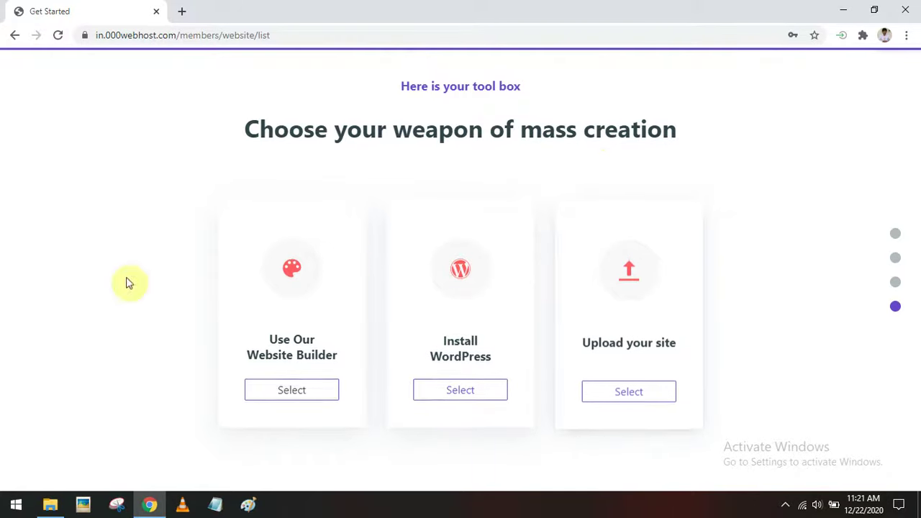
- Switch to the local public_html folder in File Explorer
{"action": "left_click", "coordinate": [49, 506]}
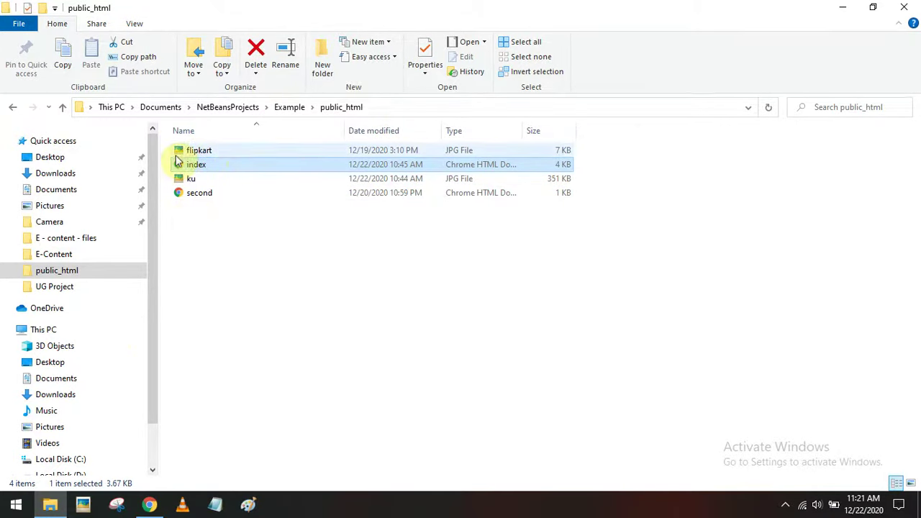
- Bring Chrome back with the 000webhost Website Builder / WordPress / Upload tool box
{"action": "left_click", "coordinate": [149, 506]}
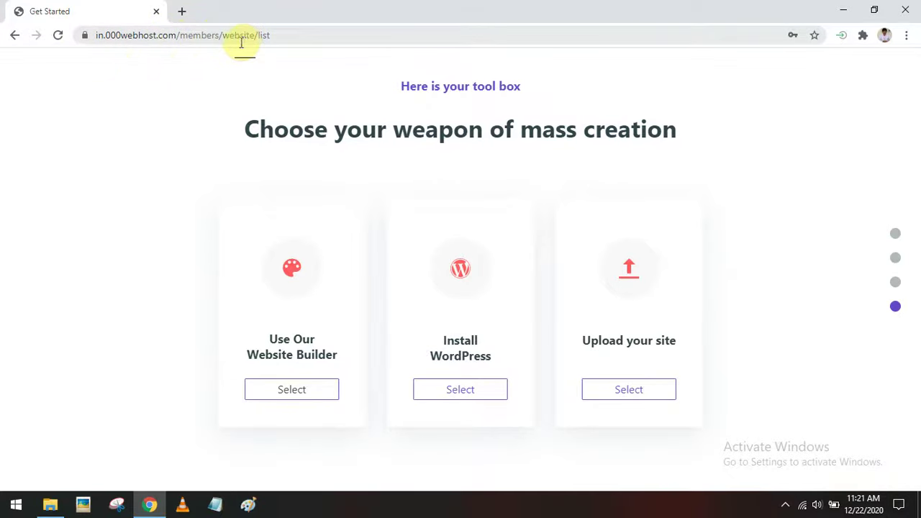
- Strip '/members/website/list' from the address to load the 000webhost home page, then sign in
{"action": "left_click_drag", "start_coordinate": [273, 35], "coordinate": [175, 35]}
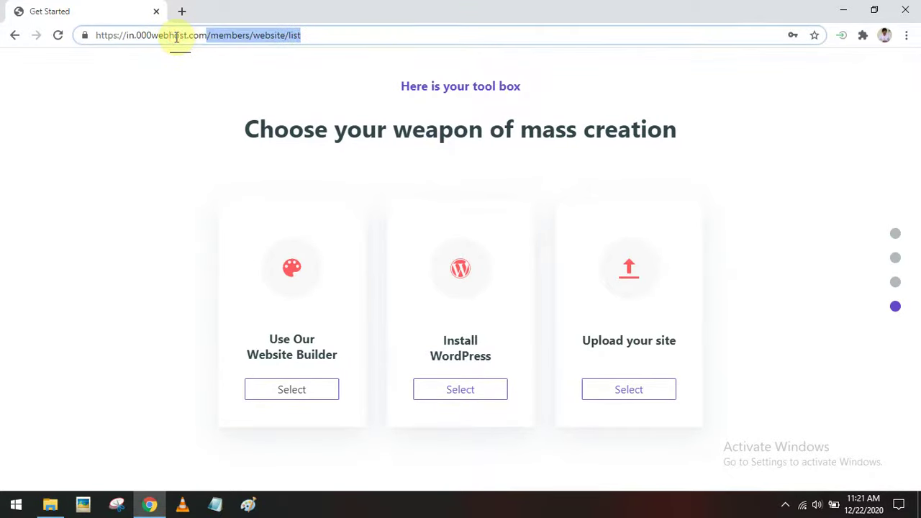
{"action": "key", "text": "BackSpace"}
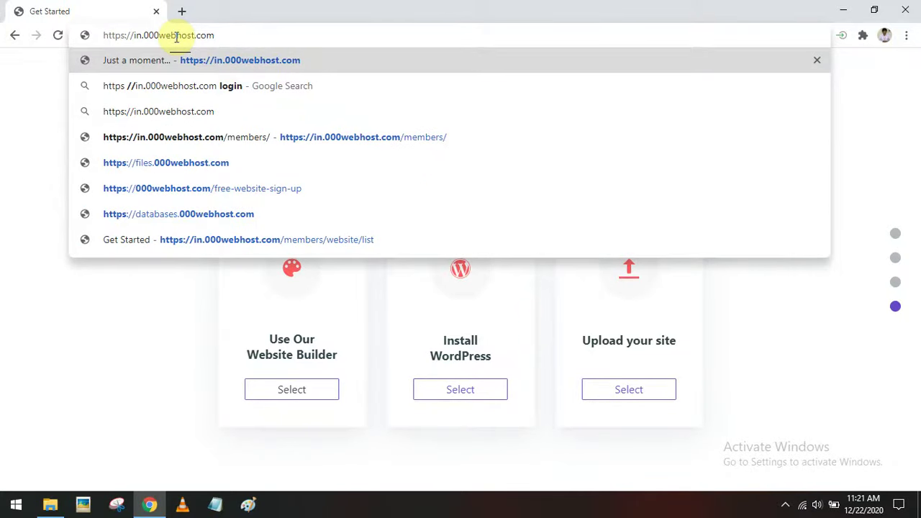
{"action": "key", "text": "Return"}
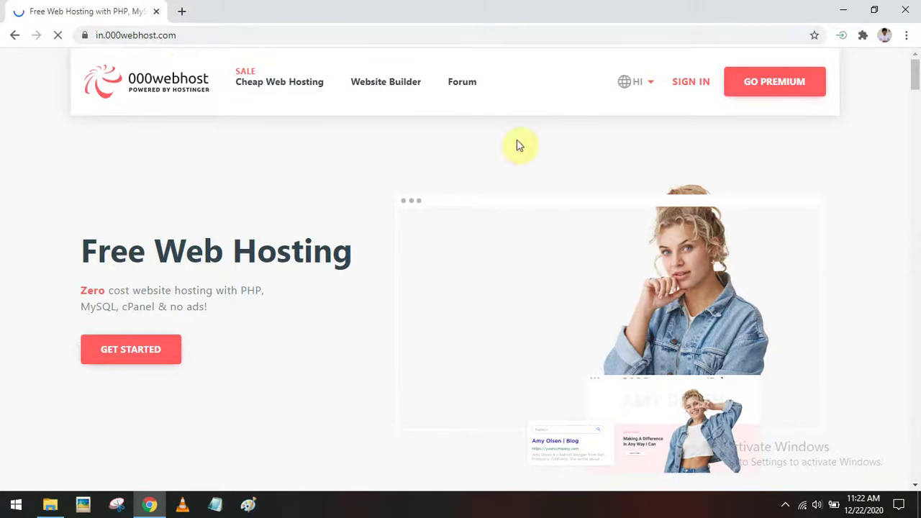
{"action": "left_click", "coordinate": [690, 87]}
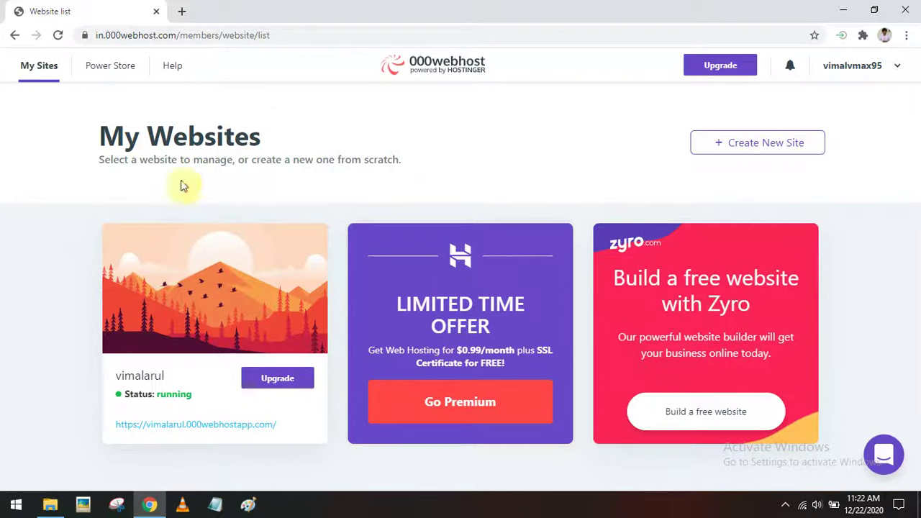
- View the site's Details (address, 300MB disk, 3000MB bandwidth, FTP host), then close them
{"action": "mouse_move", "coordinate": [224, 298]}
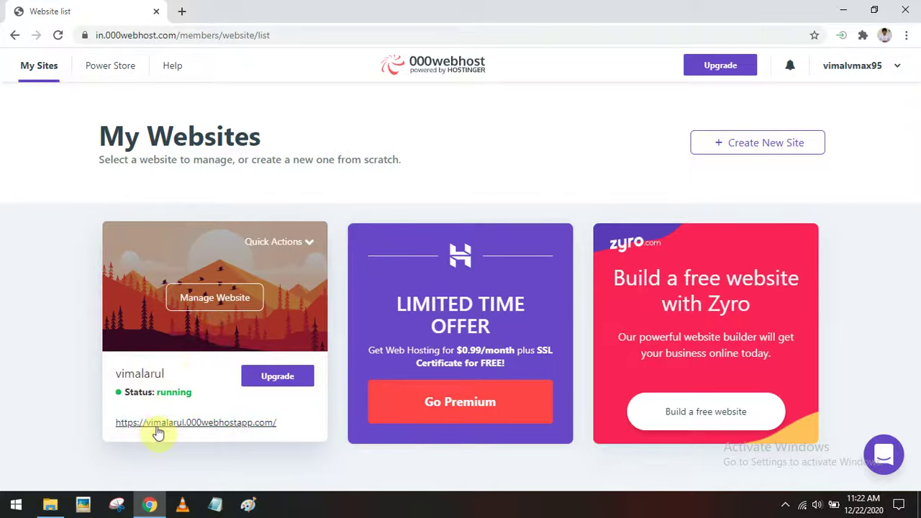
{"action": "left_click", "coordinate": [297, 244]}
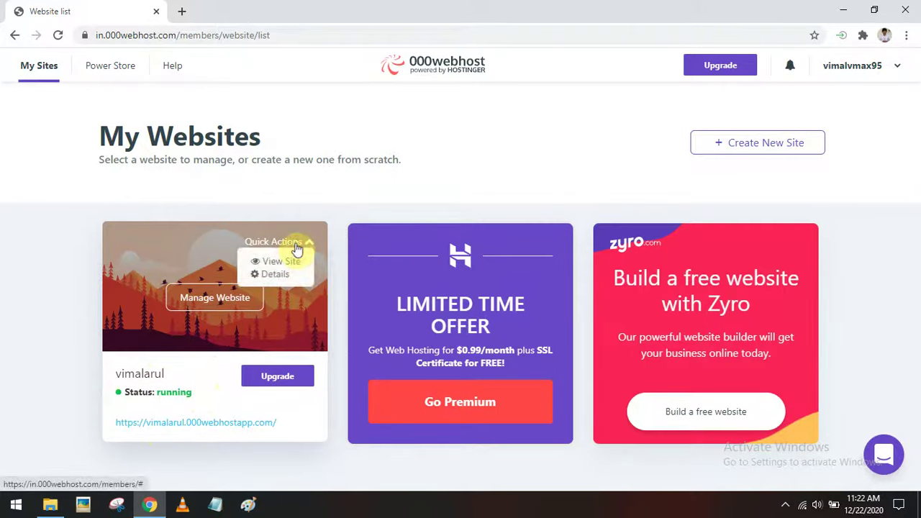
{"action": "left_click", "coordinate": [275, 275]}
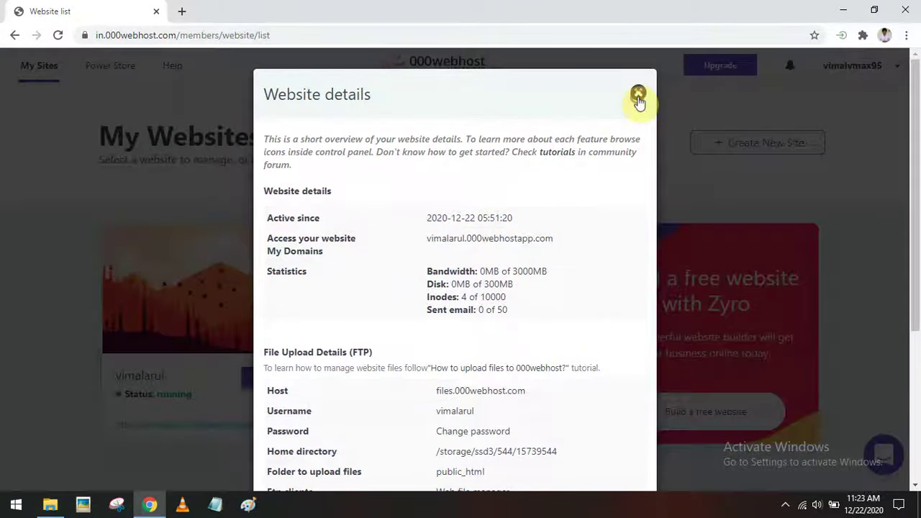
{"action": "left_click", "coordinate": [638, 98]}
- Go to the site's management dashboard via its Quick Actions menu
{"action": "left_click", "coordinate": [295, 248]}
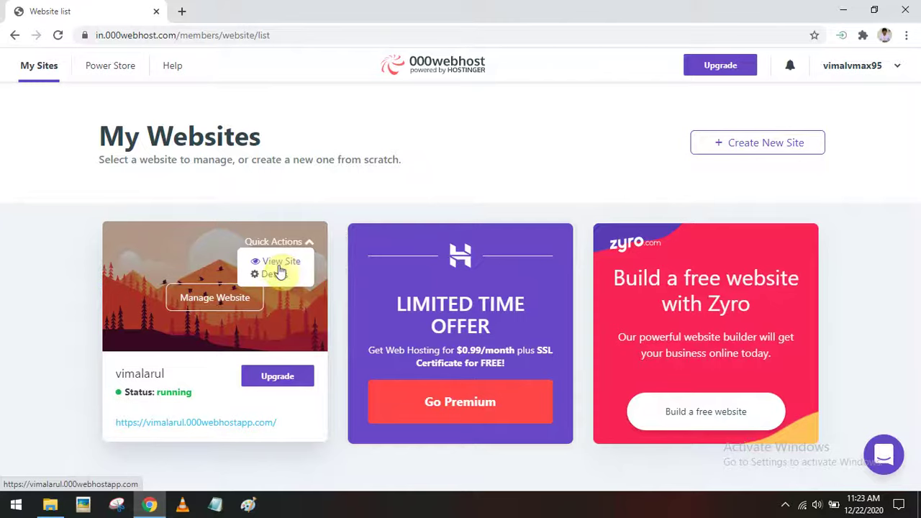
{"action": "left_click", "coordinate": [214, 302]}
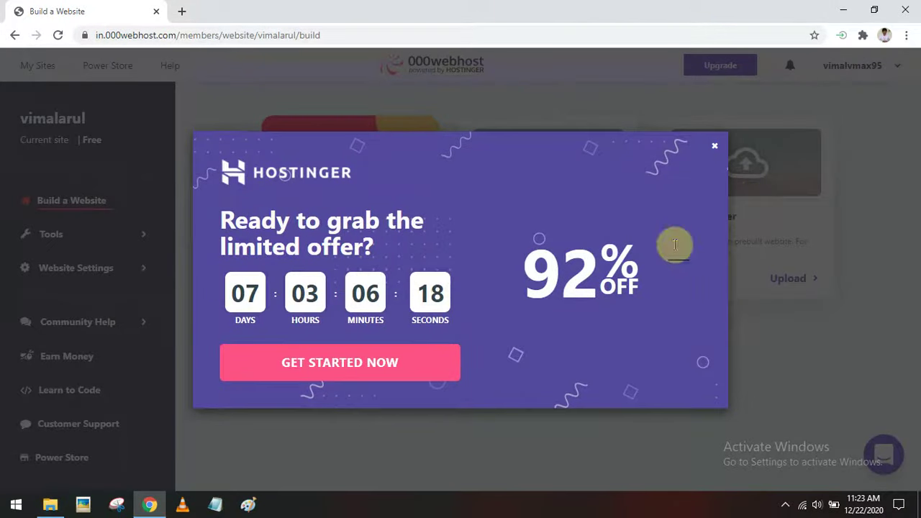
- Dismiss the Hostinger offer and launch File Manager from the Tools section's Upload card
{"action": "left_click", "coordinate": [716, 150]}
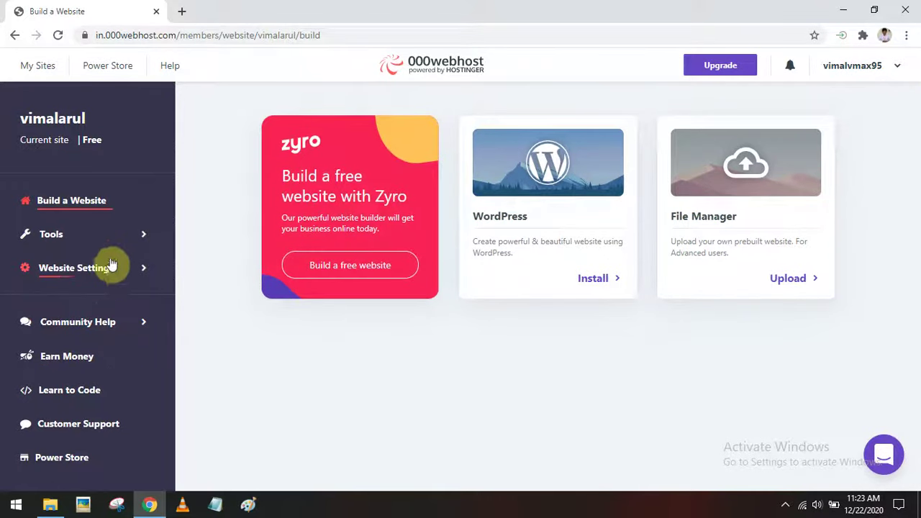
{"action": "left_click", "coordinate": [120, 234]}
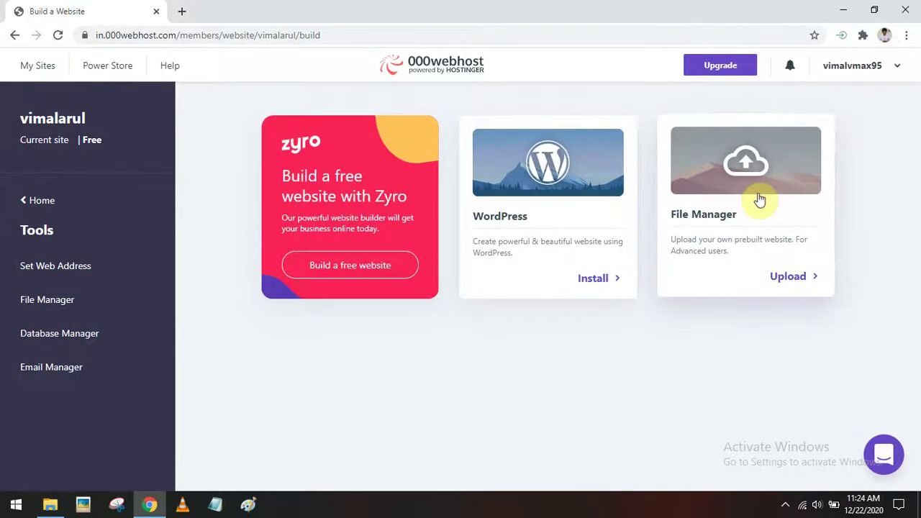
{"action": "left_click", "coordinate": [777, 277]}
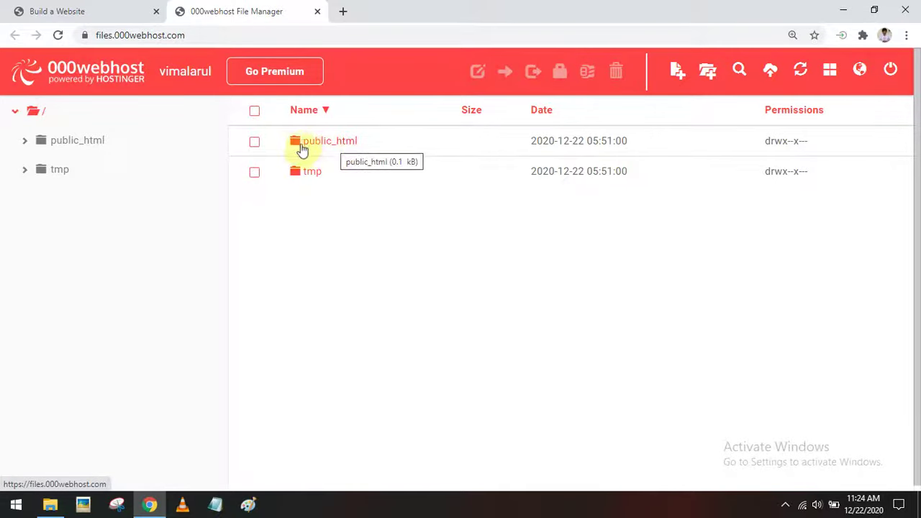
- Enter public_html and bring up the local file picker for uploading
{"action": "double_click", "coordinate": [363, 143]}
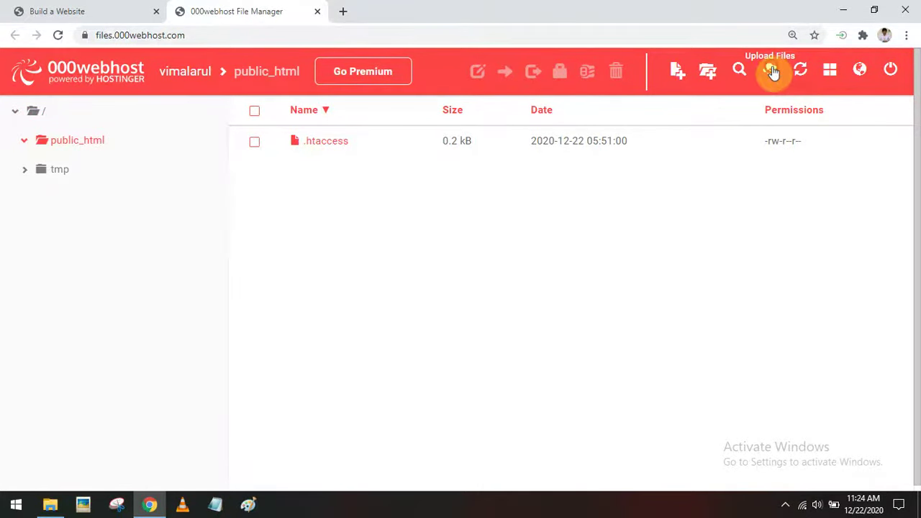
{"action": "left_click", "coordinate": [771, 72]}
{"action": "left_click", "coordinate": [451, 175]}
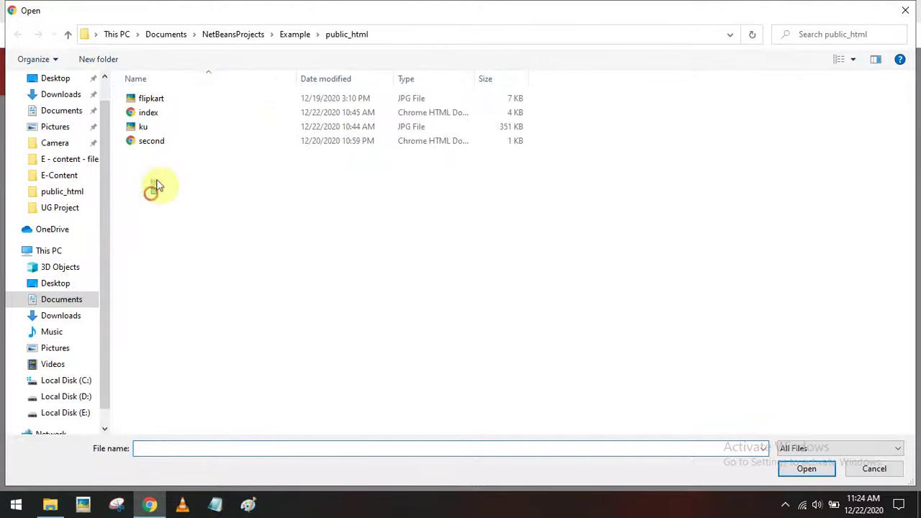
- Add flipkart.jpg, index.html, ku.jpg and second.html to the public_html upload queue
{"action": "left_click_drag", "start_coordinate": [154, 189], "coordinate": [139, 86]}
{"action": "left_click", "coordinate": [807, 469]}
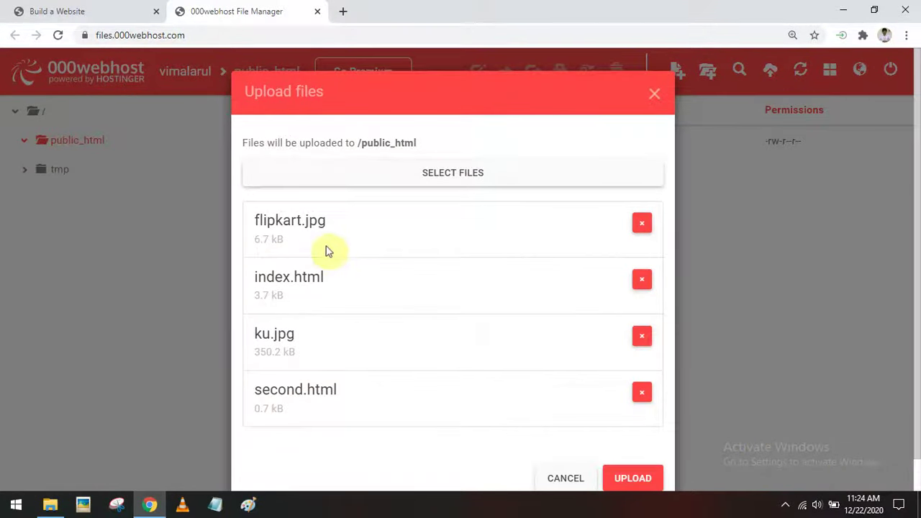
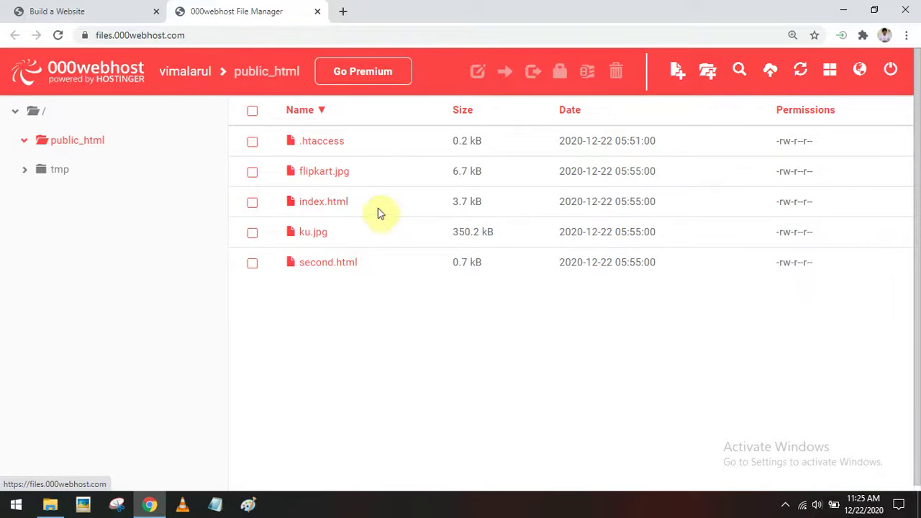
- Preview flipkart.jpg, close the preview, then open index.html for editing
{"action": "double_click", "coordinate": [354, 203]}
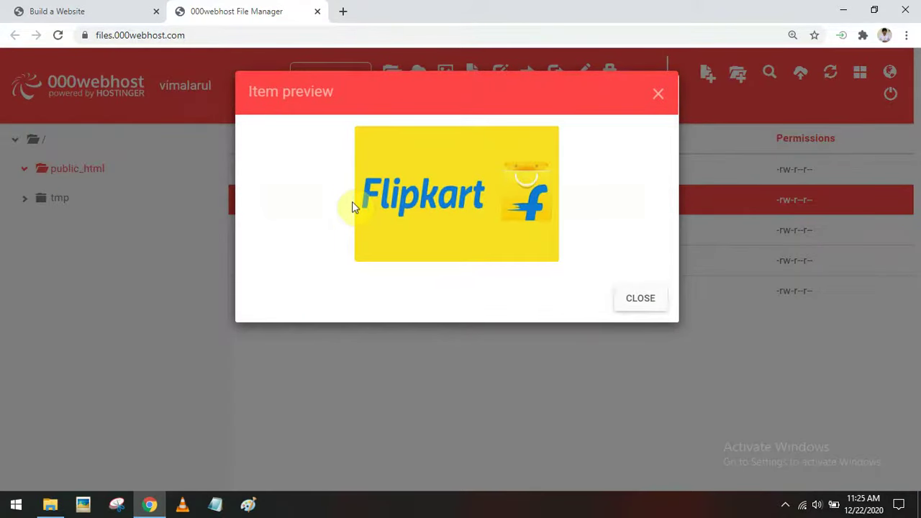
{"action": "left_click", "coordinate": [658, 94]}
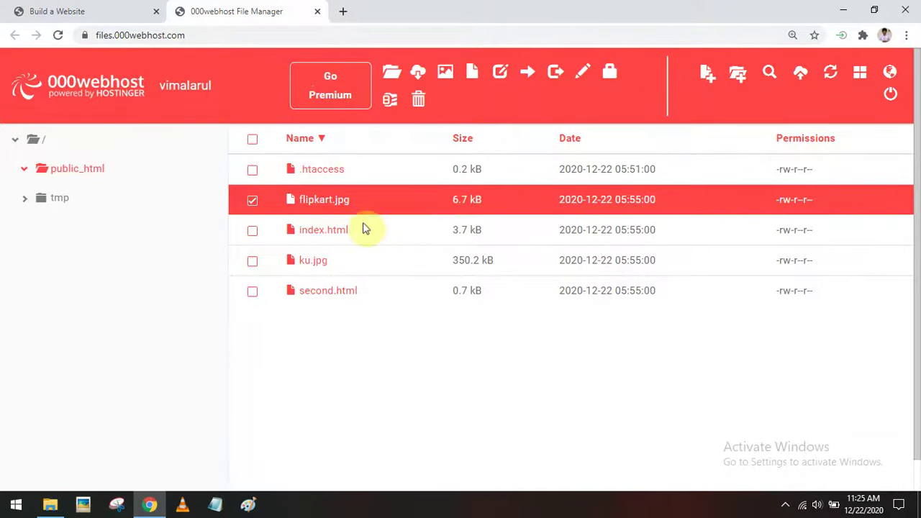
{"action": "double_click", "coordinate": [339, 234]}
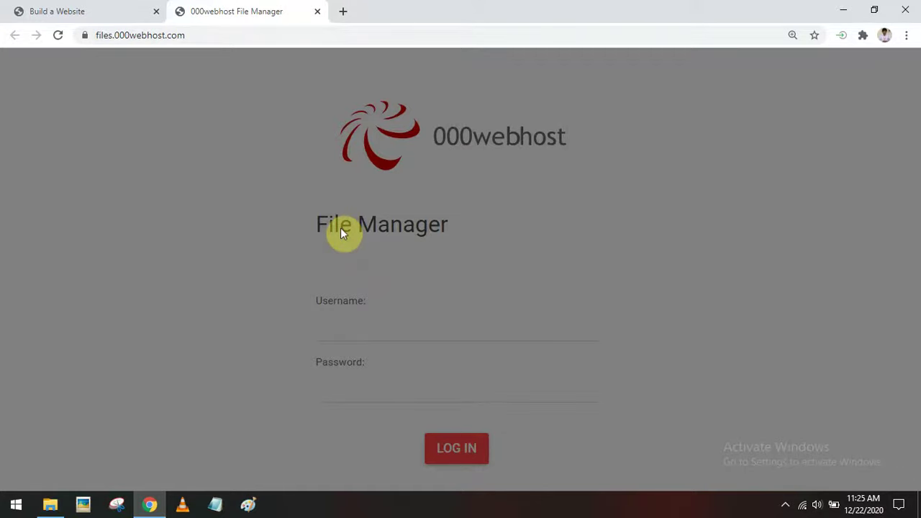
- Close the logged-out tab, return to My Websites, and reopen File Manager via Manage Website
{"action": "left_click", "coordinate": [317, 12]}
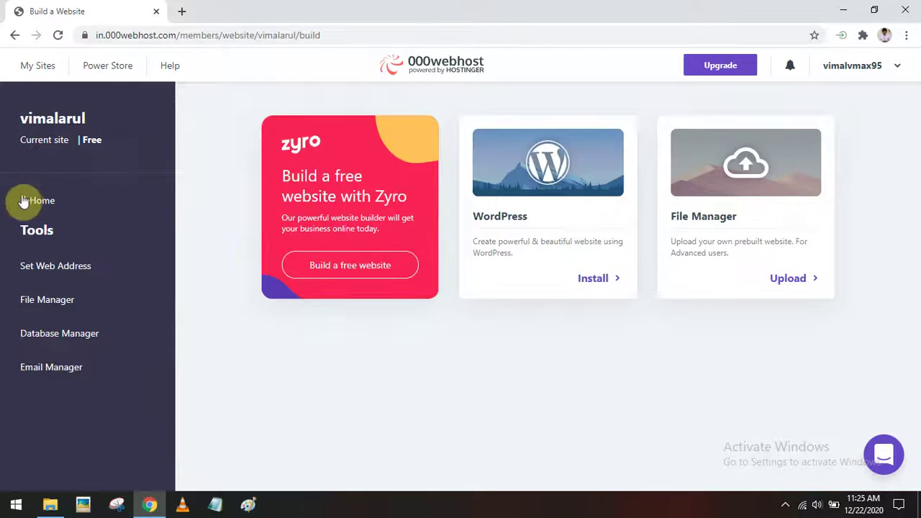
{"action": "left_click", "coordinate": [14, 37]}
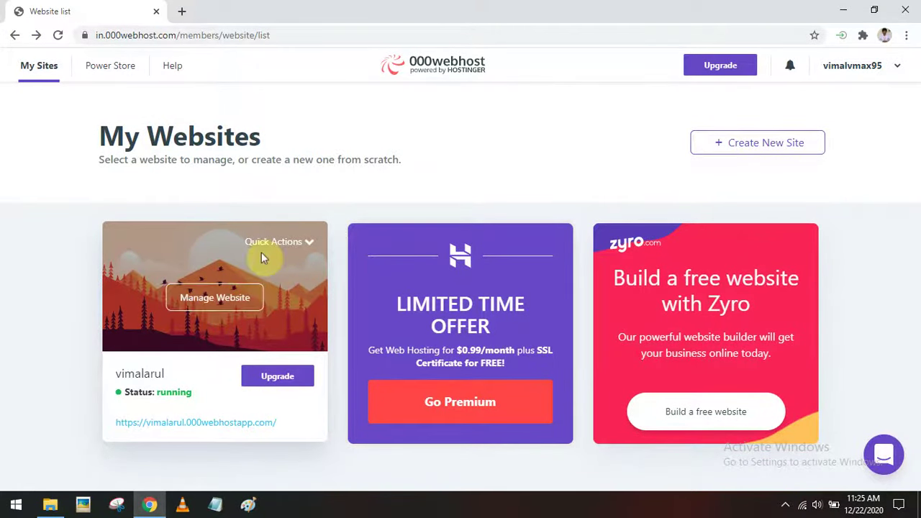
{"action": "right_click", "coordinate": [229, 298]}
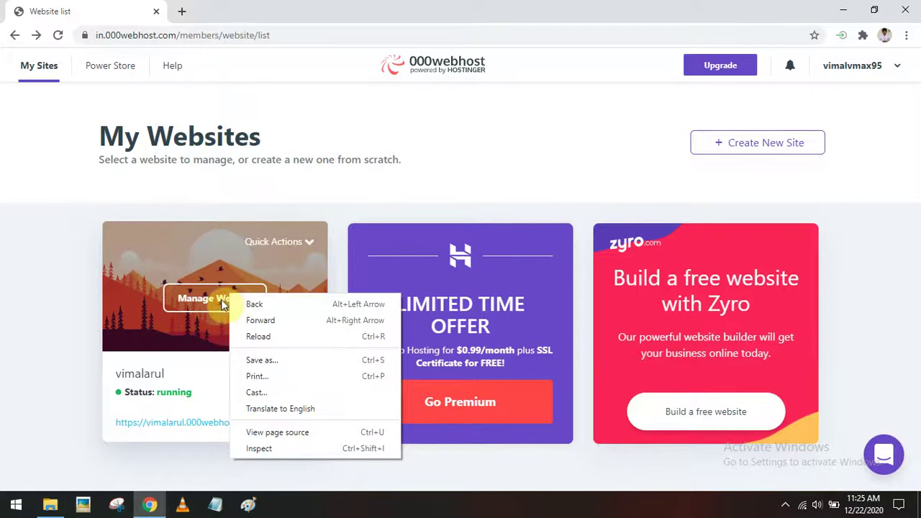
{"action": "left_click", "coordinate": [221, 302]}
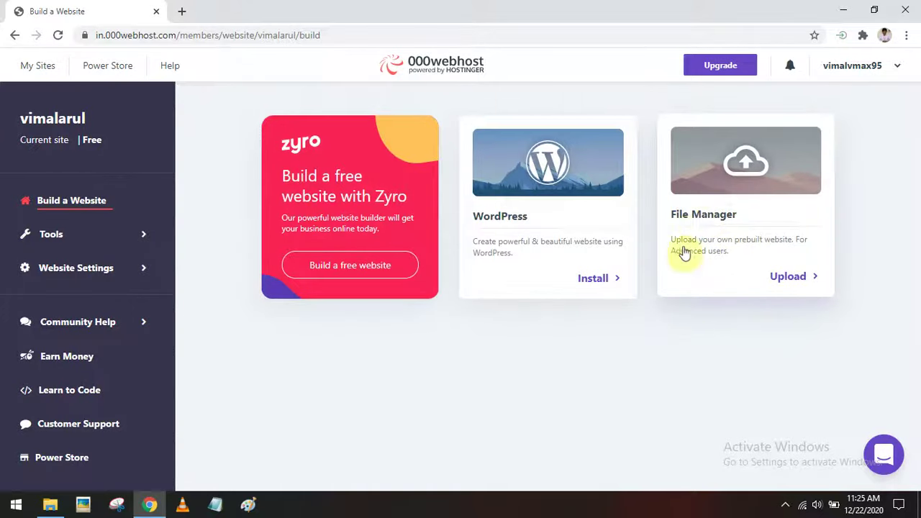
{"action": "left_click", "coordinate": [782, 278]}
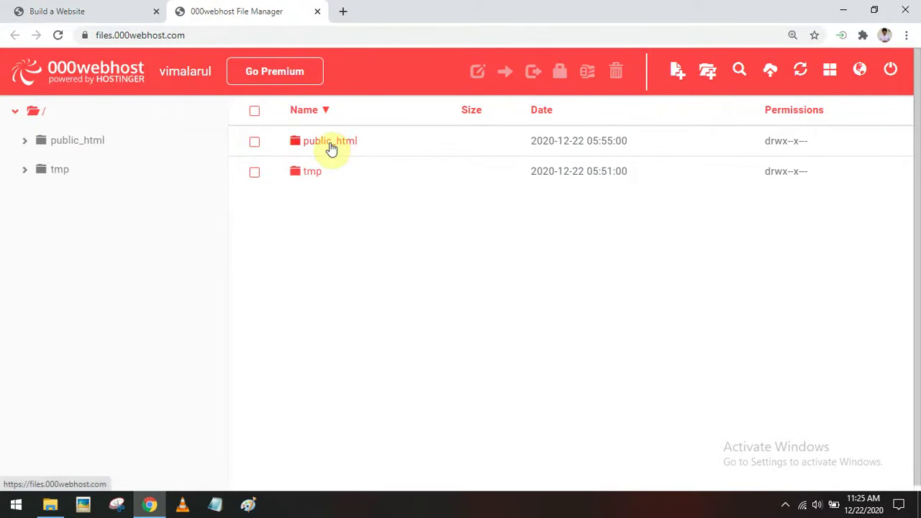
- Open index.html from public_html in the code editor, review its code, and save and close it
{"action": "left_click", "coordinate": [330, 147]}
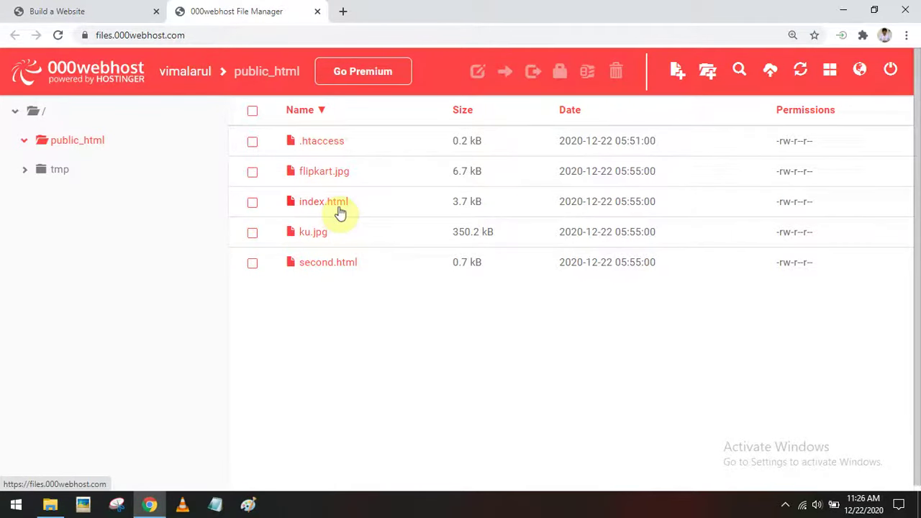
{"action": "left_click", "coordinate": [369, 208]}
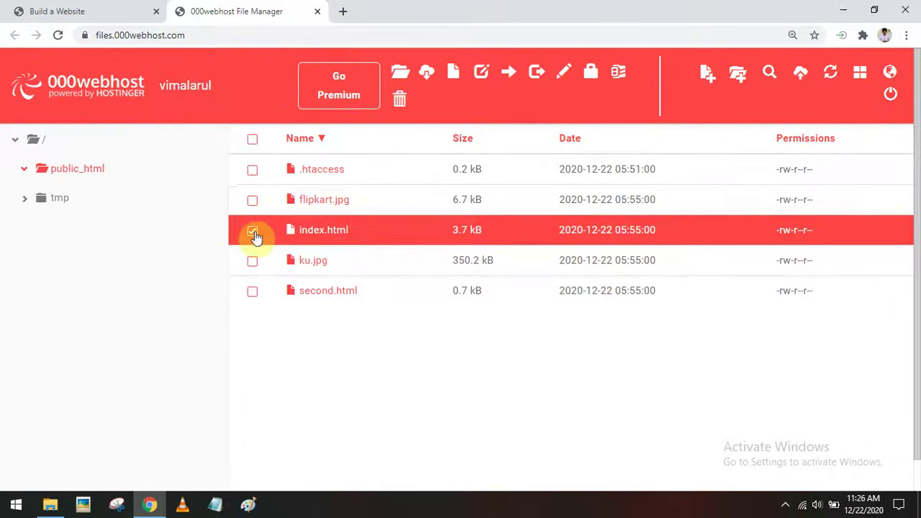
{"action": "double_click", "coordinate": [371, 239]}
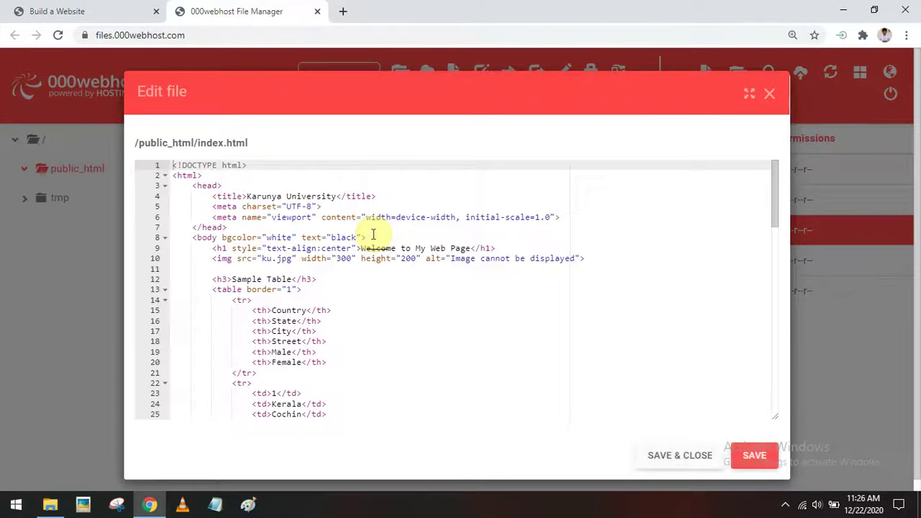
{"action": "scroll", "coordinate": [230, 230], "scroll_direction": "down", "scroll_amount": 10}
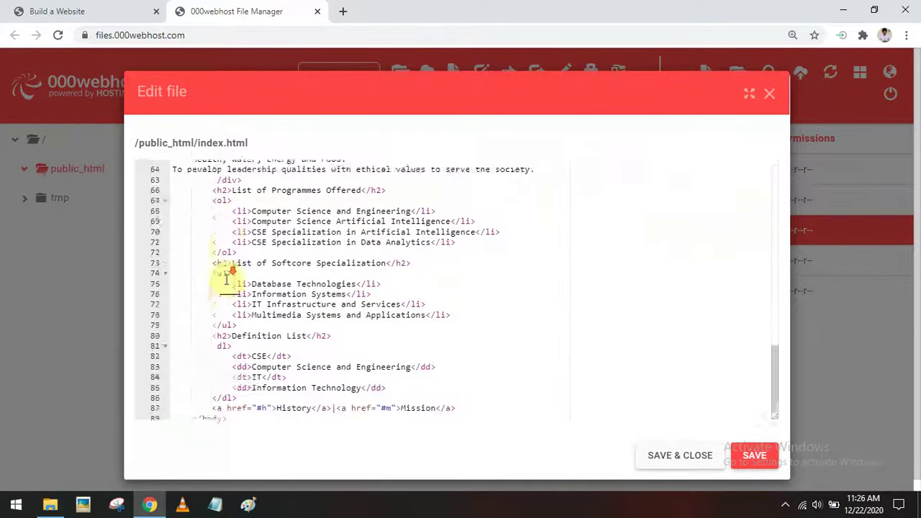
{"action": "scroll", "coordinate": [225, 280], "scroll_direction": "up", "scroll_amount": 8}
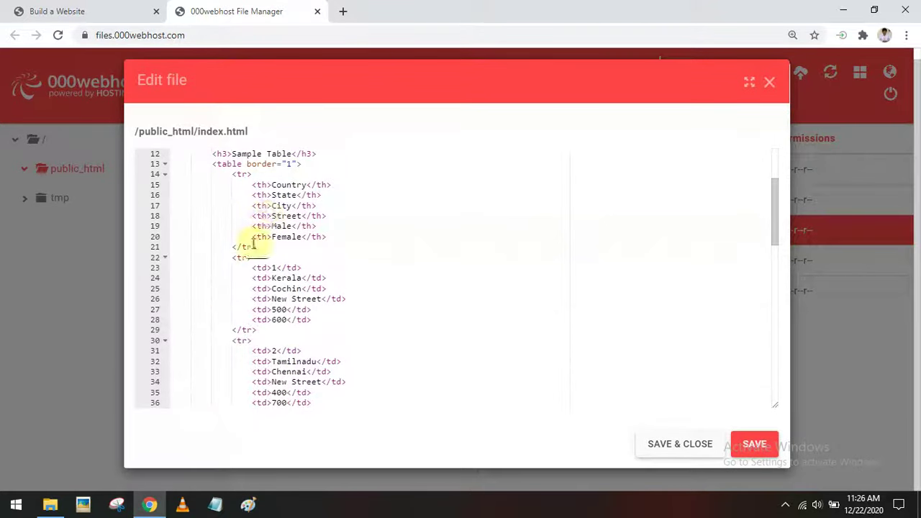
{"action": "left_click", "coordinate": [756, 444]}
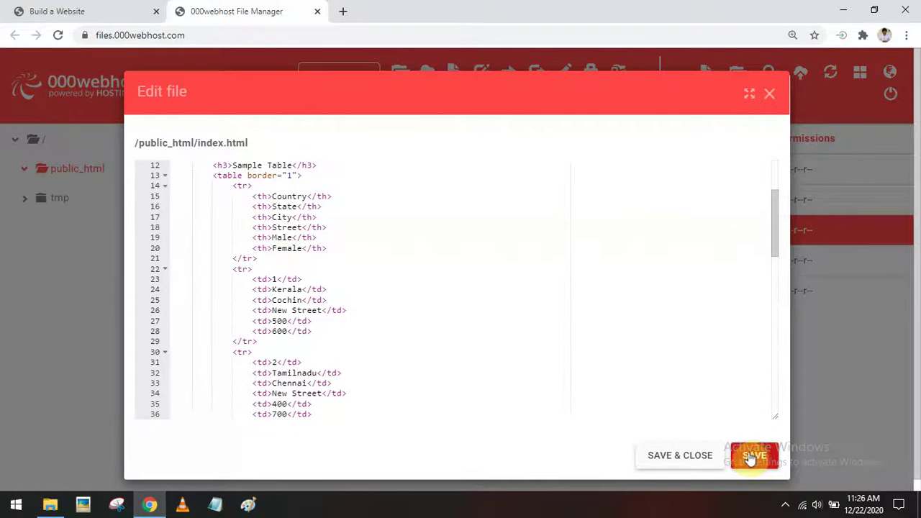
{"action": "left_click", "coordinate": [692, 464]}
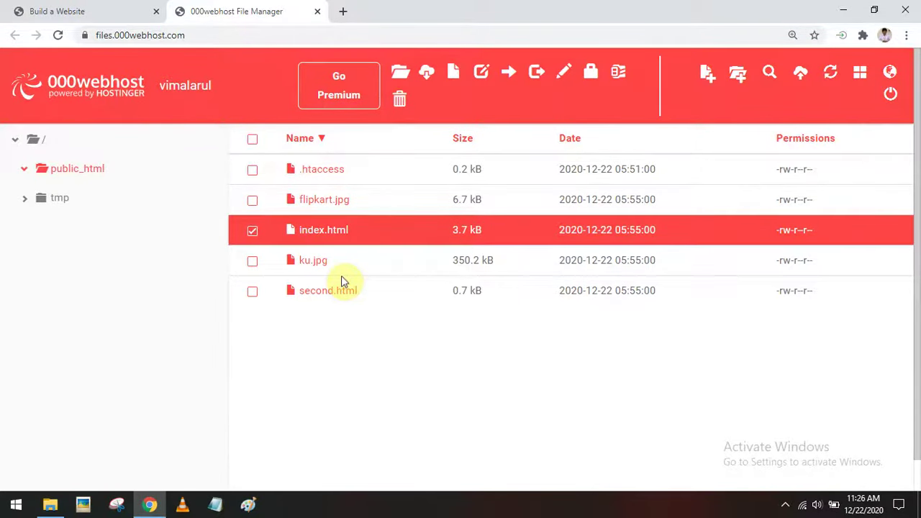
- View index.html live on the hosted site and select its domain in the address bar
{"action": "right_click", "coordinate": [339, 238]}
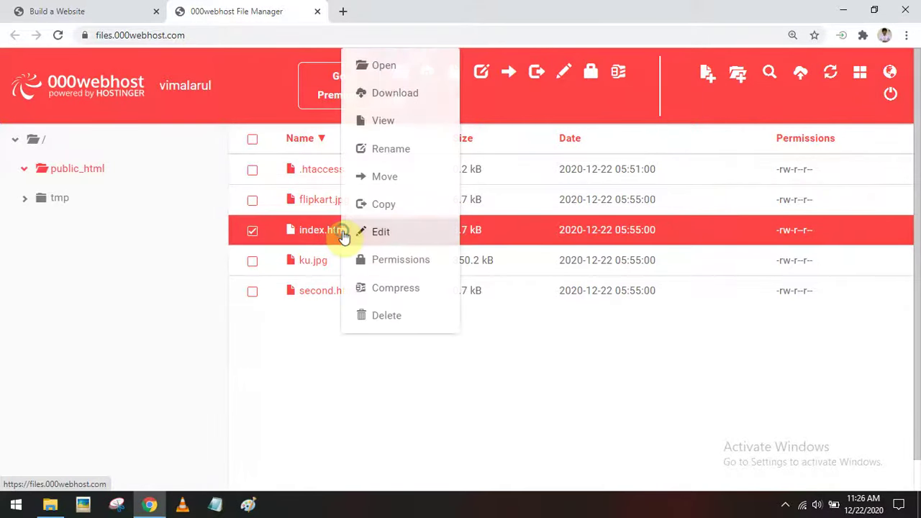
{"action": "left_click", "coordinate": [392, 129]}
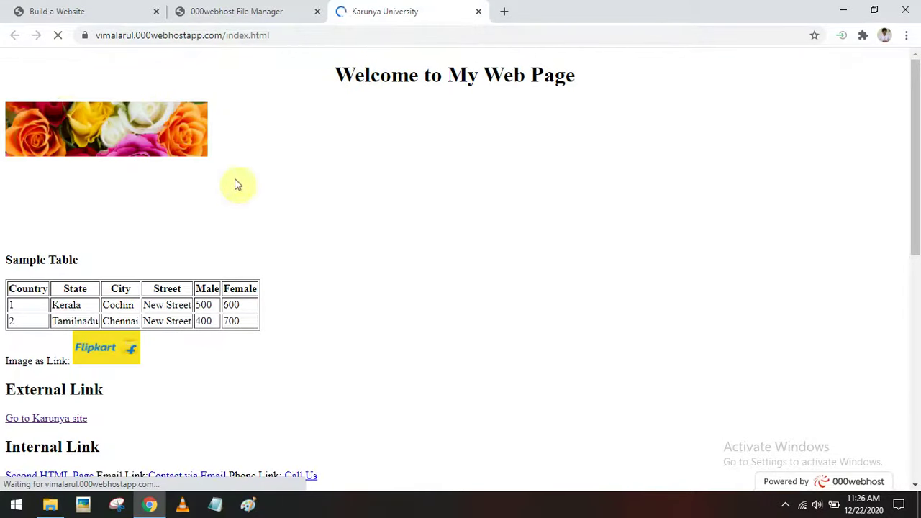
{"action": "left_click_drag", "start_coordinate": [94, 36], "coordinate": [204, 37]}
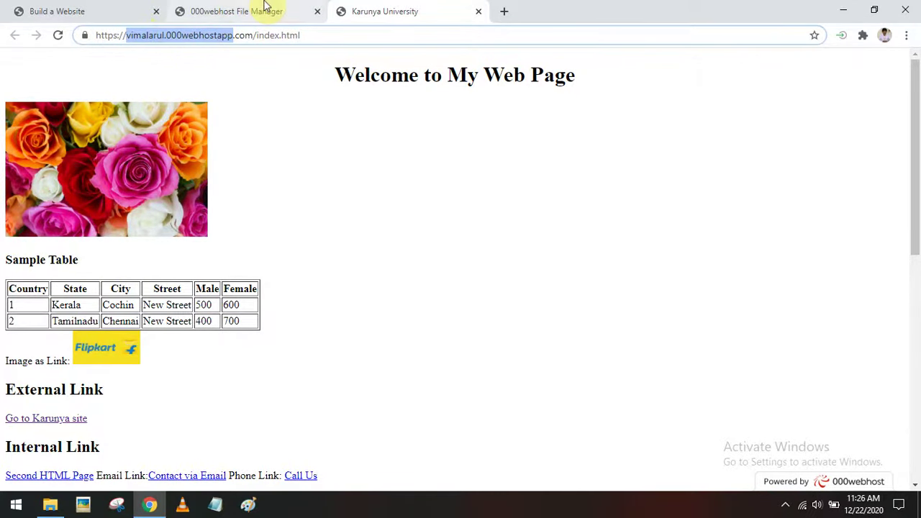
- Scroll through the live Karunya University page, then return to the File Manager tab
{"action": "left_click", "coordinate": [266, 5]}
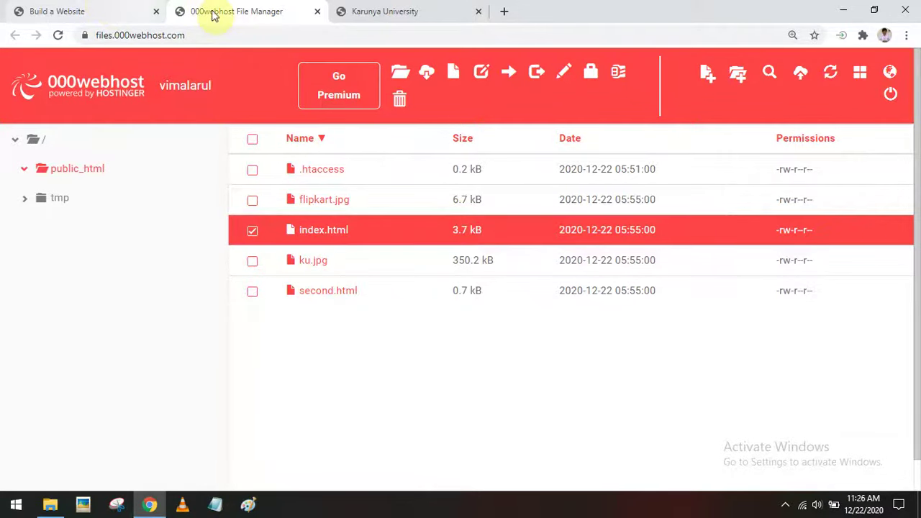
{"action": "left_click", "coordinate": [382, 10]}
{"action": "scroll", "coordinate": [139, 323], "scroll_direction": "down", "scroll_amount": 5}
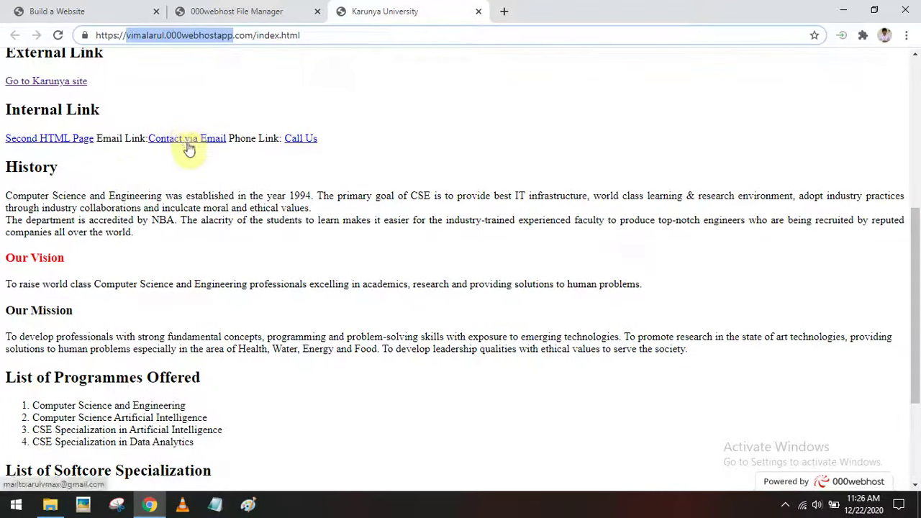
{"action": "scroll", "coordinate": [271, 277], "scroll_direction": "down", "scroll_amount": 2}
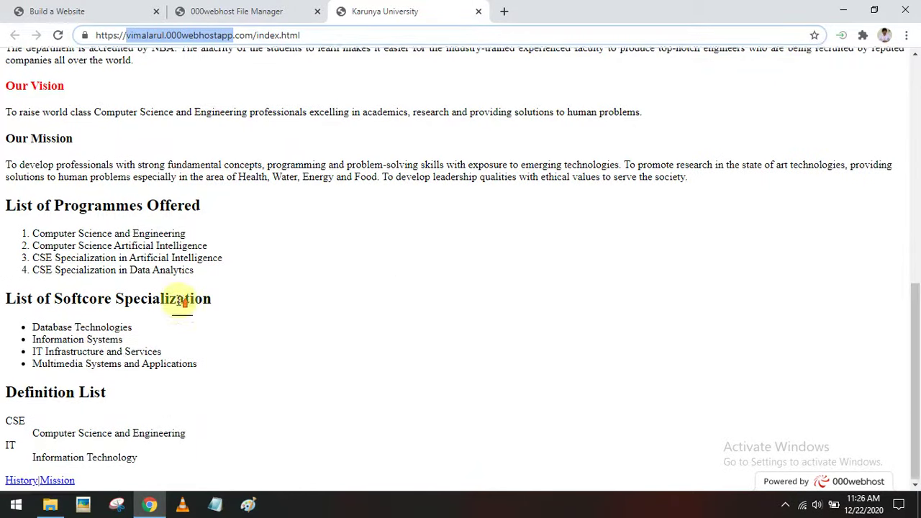
{"action": "scroll", "coordinate": [180, 304], "scroll_direction": "up", "scroll_amount": 7}
{"action": "left_click", "coordinate": [243, 10]}
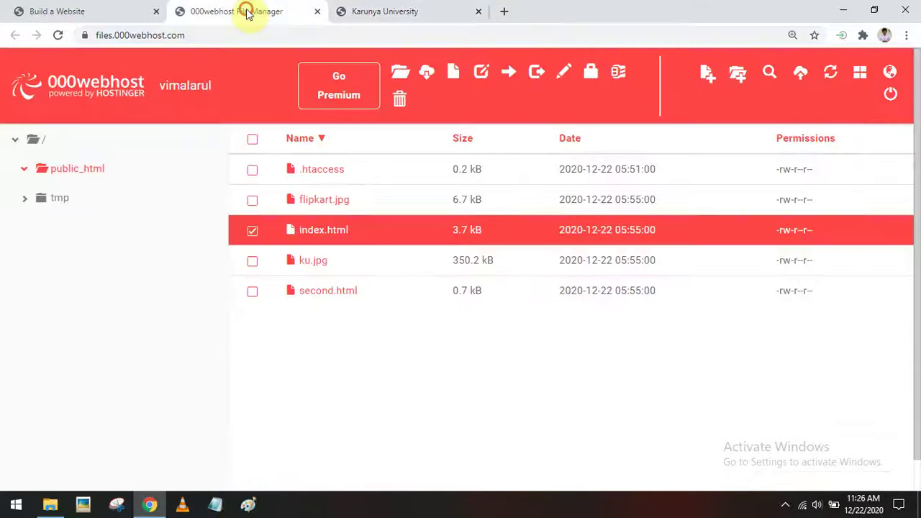
- Go from File Manager to the Build a Website dashboard and open the My Websites list
{"action": "left_click", "coordinate": [107, 10]}
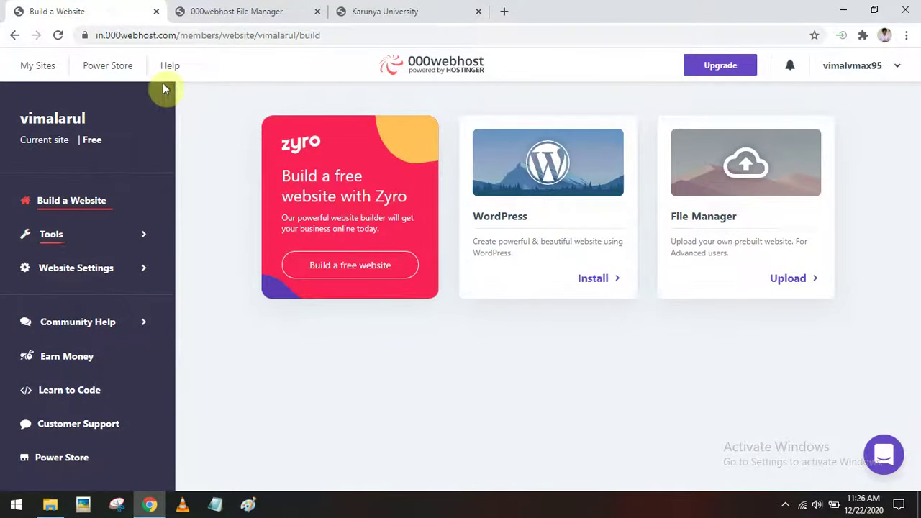
{"action": "left_click", "coordinate": [232, 10]}
{"action": "left_click", "coordinate": [107, 8]}
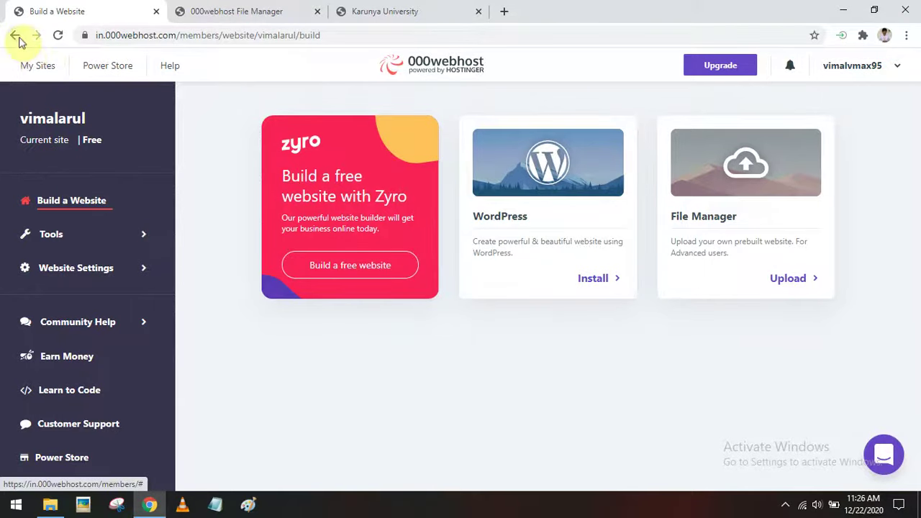
{"action": "left_click", "coordinate": [35, 68]}
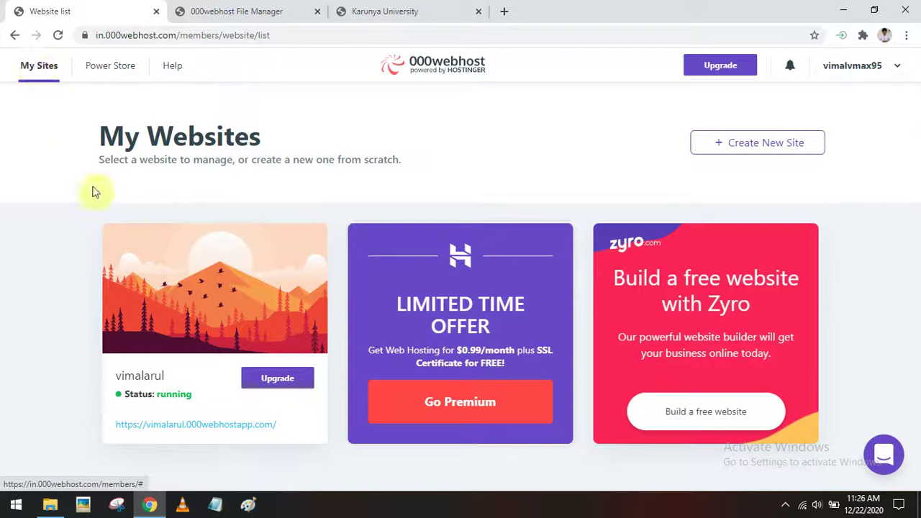
{"action": "mouse_move", "coordinate": [271, 307]}
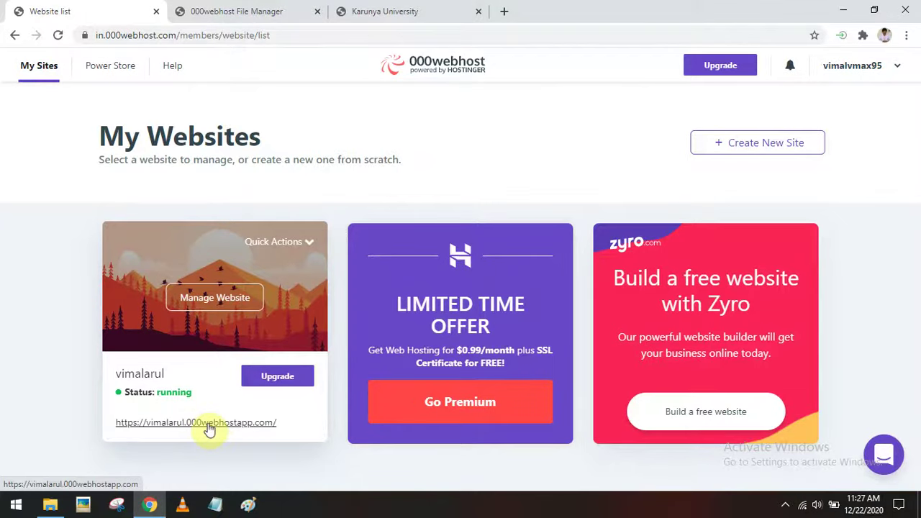
- Copy the hosted site's link address and paste it into a new Notepad note
{"action": "right_click", "coordinate": [206, 426]}
{"action": "left_click", "coordinate": [206, 446]}
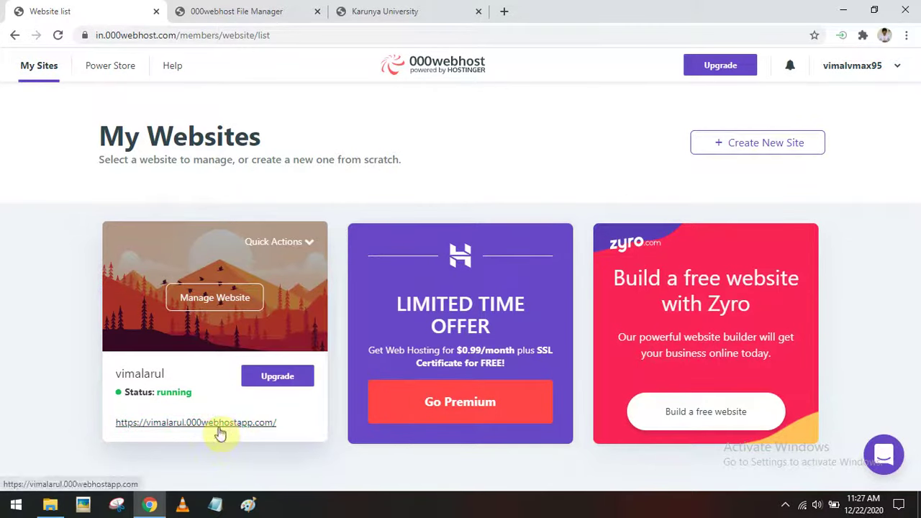
{"action": "right_click", "coordinate": [222, 428]}
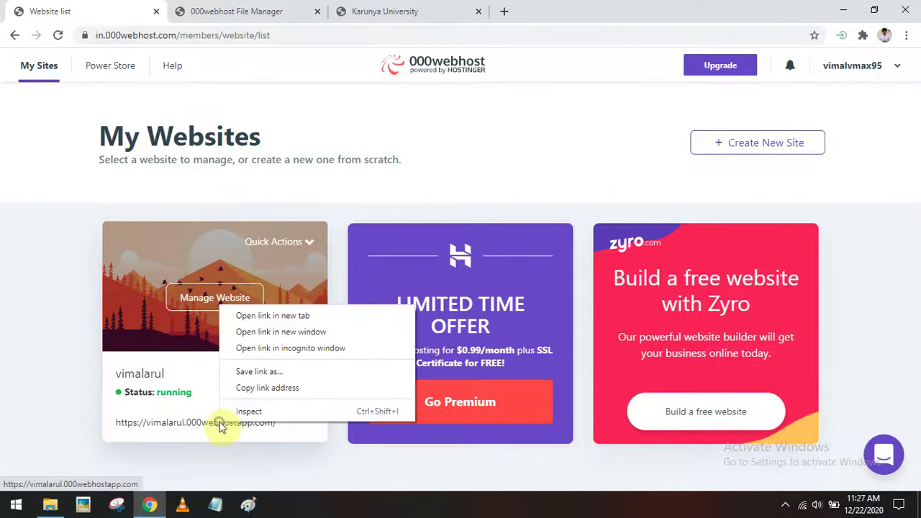
{"action": "left_click", "coordinate": [254, 391]}
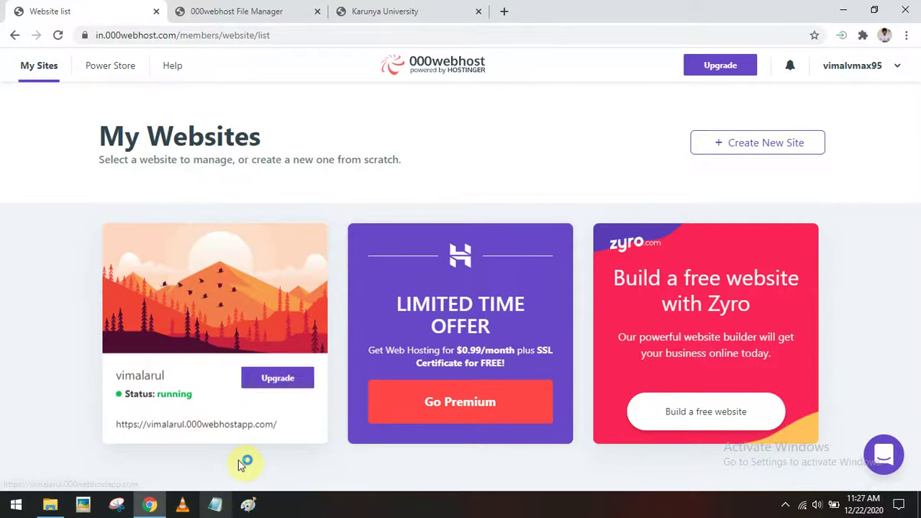
{"action": "key", "text": "ctrl+v"}
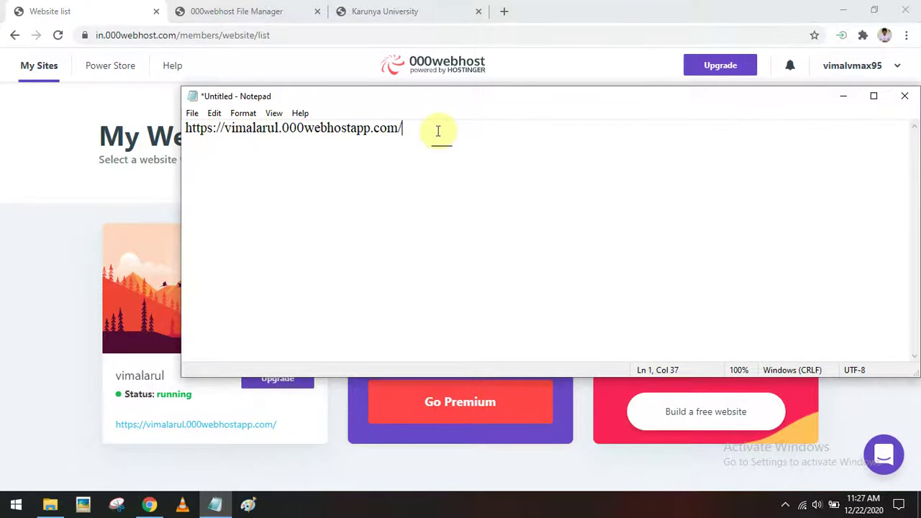
- Load the copied site address in a new browser tab
{"action": "left_click_drag", "start_coordinate": [437, 131], "coordinate": [137, 123]}
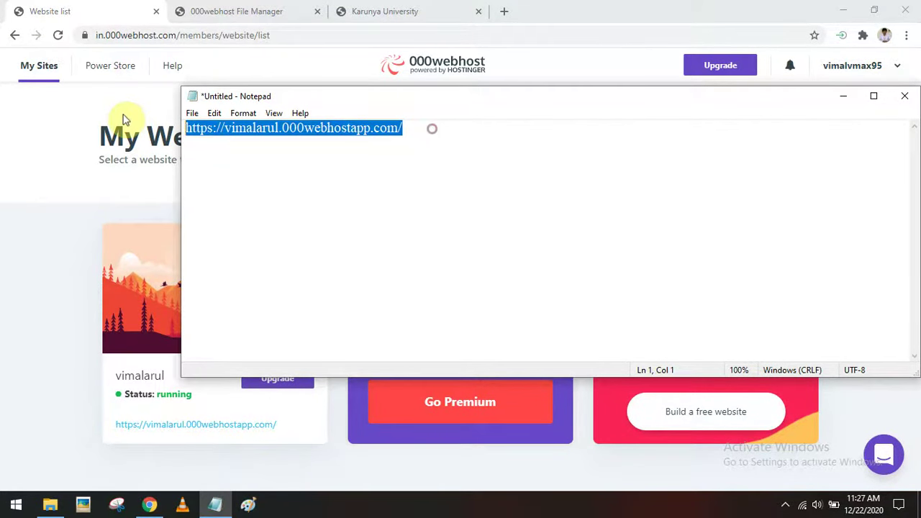
{"action": "left_click", "coordinate": [507, 13]}
{"action": "key", "text": "ctrl+v"}
{"action": "key", "text": "Return"}
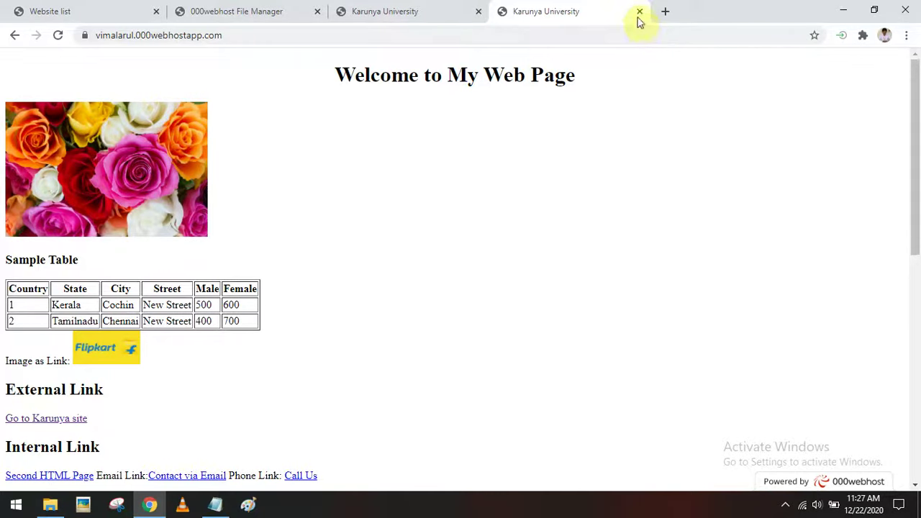
- Close Chrome, discard the unsaved Notepad note, and close the File Explorer window
{"action": "left_click", "coordinate": [908, 7]}
{"action": "left_click", "coordinate": [903, 95]}
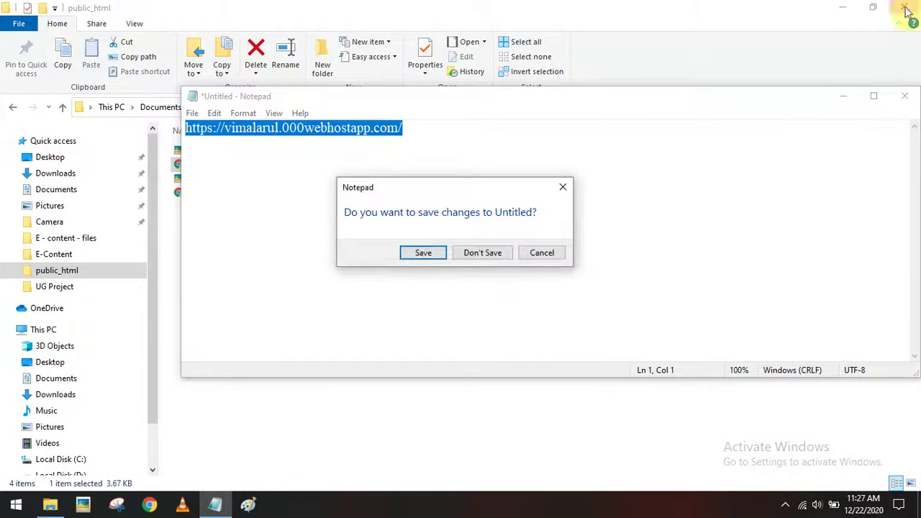
{"action": "left_click", "coordinate": [478, 253]}
{"action": "left_click", "coordinate": [905, 7]}
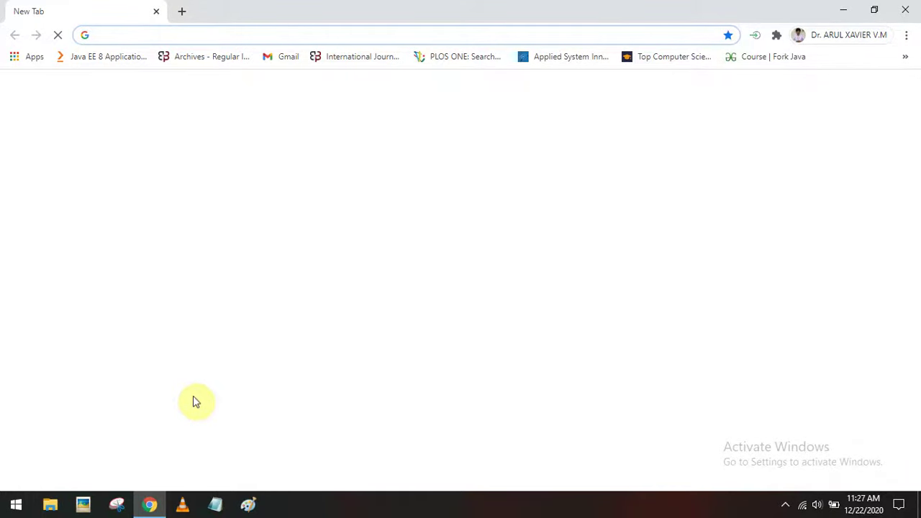
- Paste the site address into a new Notepad note and copy it again
{"action": "left_click", "coordinate": [215, 504]}
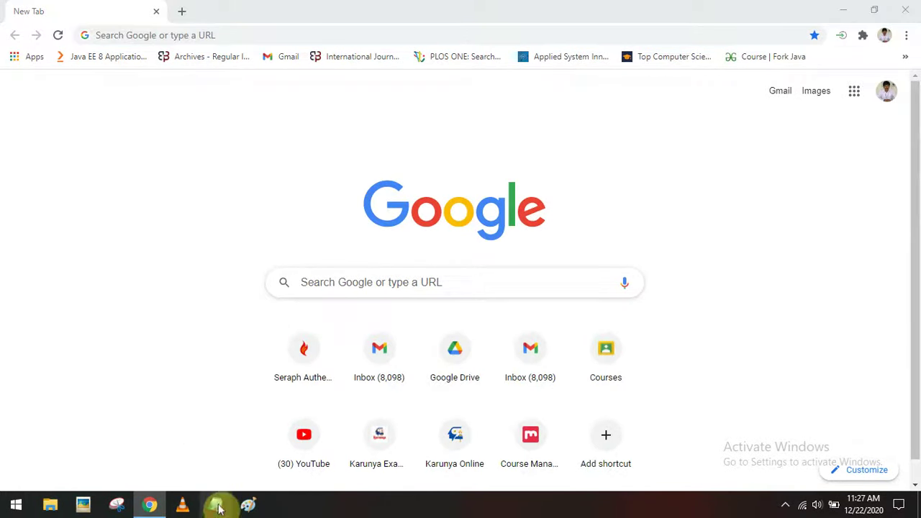
{"action": "key", "text": "ctrl+v"}
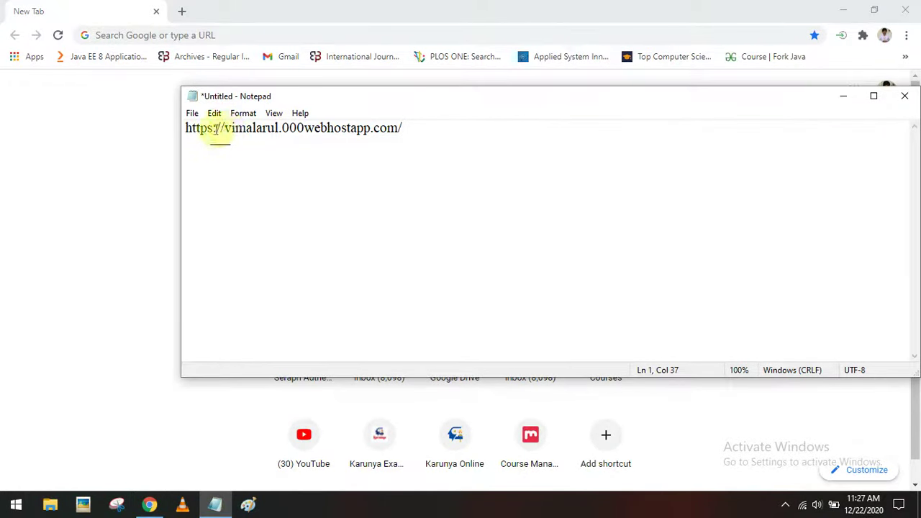
{"action": "left_click_drag", "start_coordinate": [302, 93], "coordinate": [359, 228]}
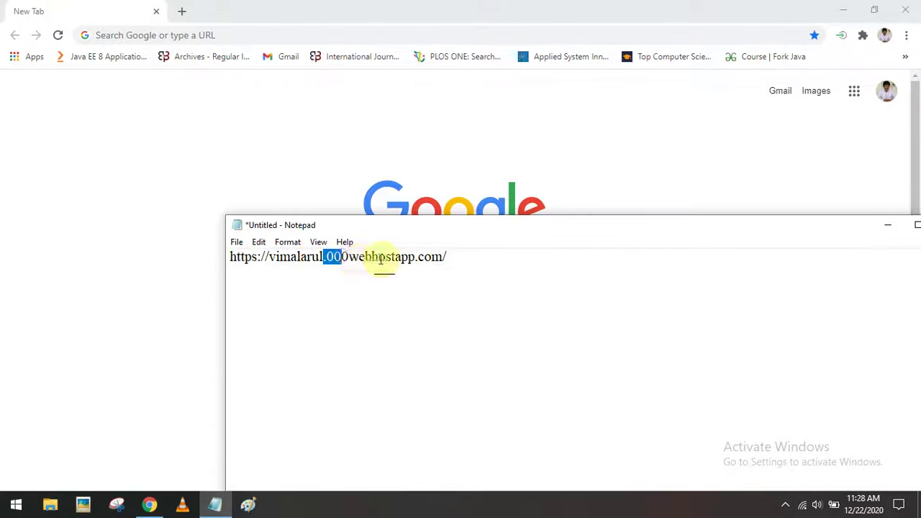
{"action": "left_click_drag", "start_coordinate": [455, 256], "coordinate": [222, 269]}
{"action": "key", "text": "ctrl+c"}
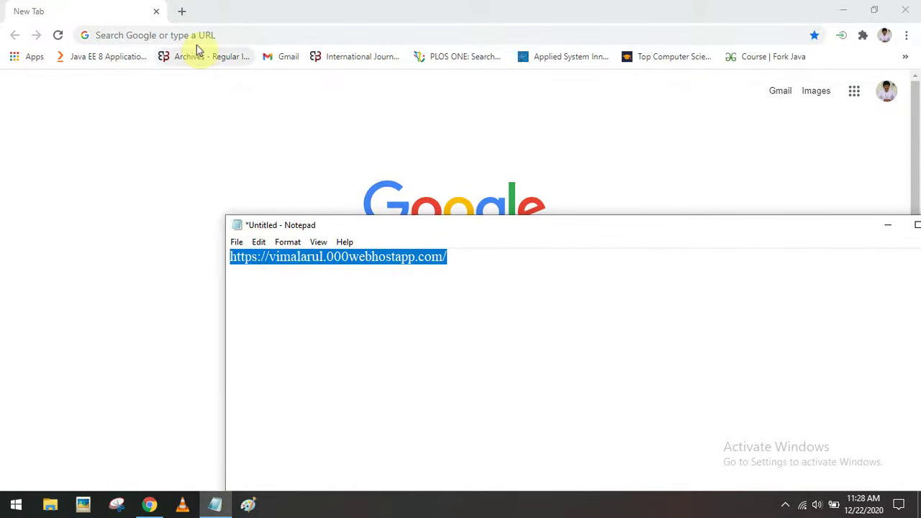
- Load the copied site address in the fresh Chrome window
{"action": "left_click", "coordinate": [195, 36]}
{"action": "key", "text": "ctrl+v"}
{"action": "key", "text": "Return"}
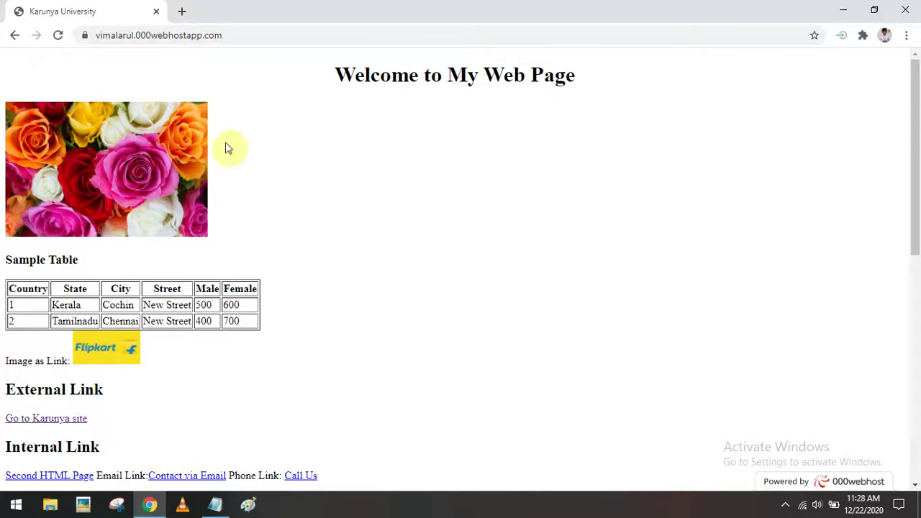
{"action": "left_click", "coordinate": [214, 504]}
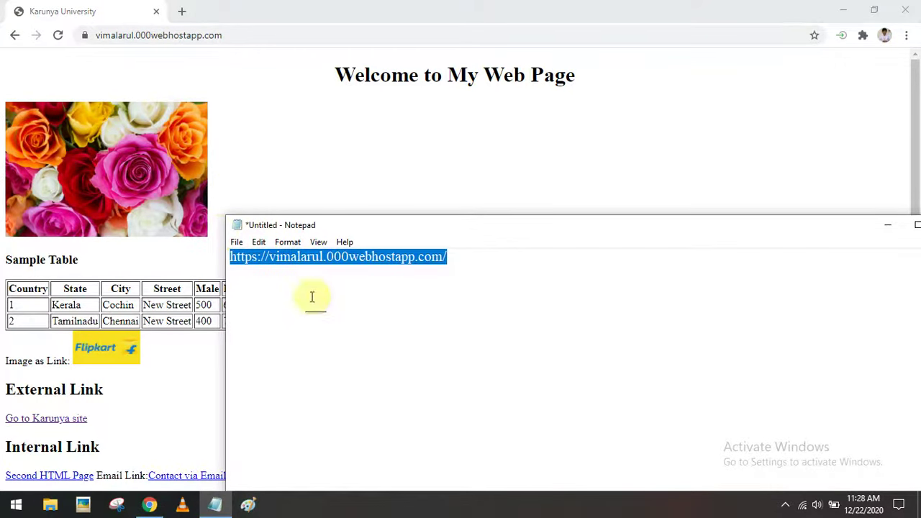
{"action": "left_click", "coordinate": [312, 299]}
{"action": "mouse_move", "coordinate": [327, 257]}
{"action": "left_mouse_down"}
{"action": "mouse_move", "coordinate": [414, 256]}
{"action": "mouse_move", "coordinate": [323, 246]}
{"action": "left_mouse_up"}
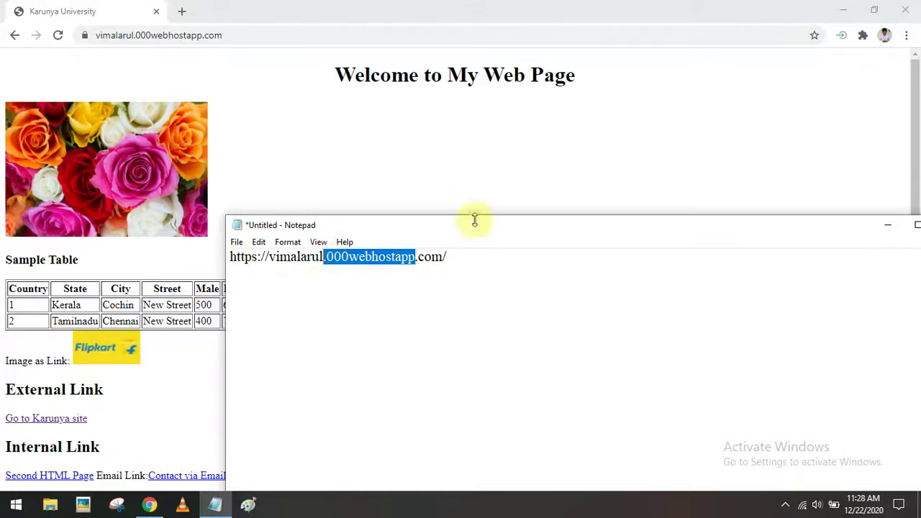
{"action": "left_click", "coordinate": [887, 225]}
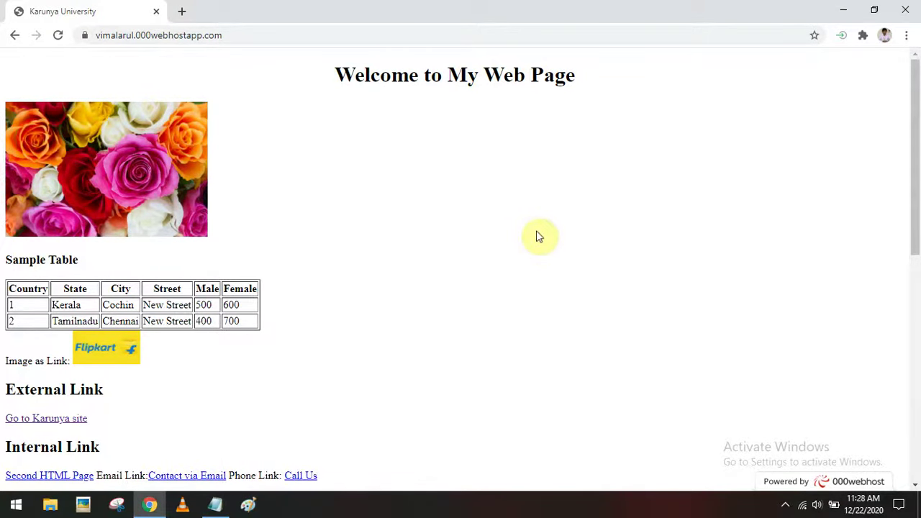
- Search '00' in a new tab and open the official 000webhost site
{"action": "left_click", "coordinate": [182, 13]}
{"action": "type", "text": "00"}
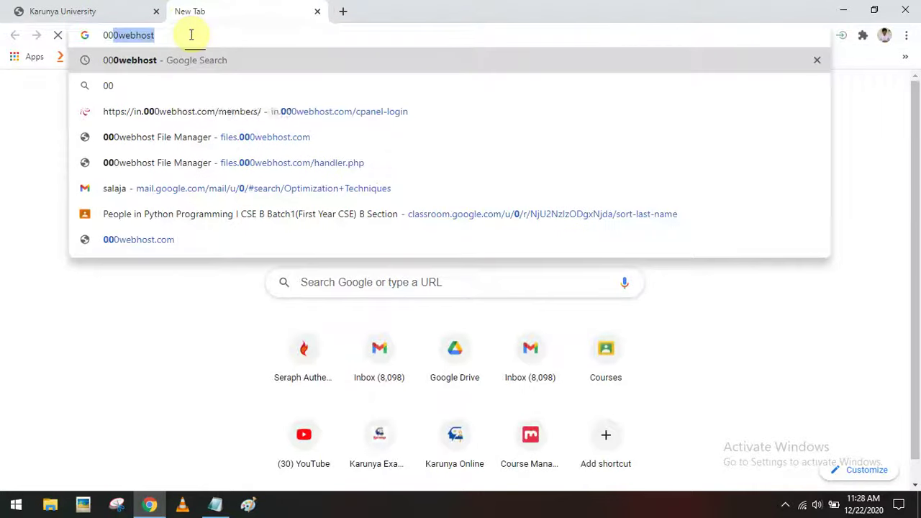
{"action": "key", "text": "Return"}
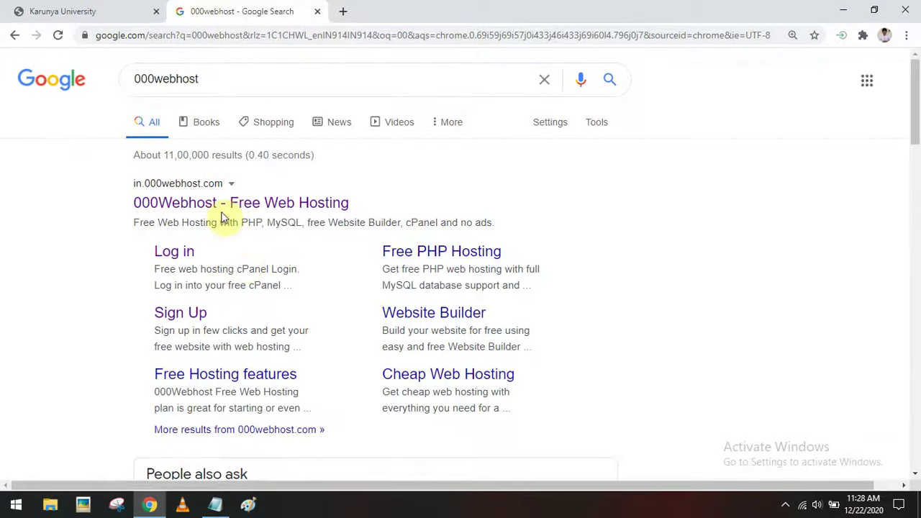
{"action": "left_click", "coordinate": [217, 203]}
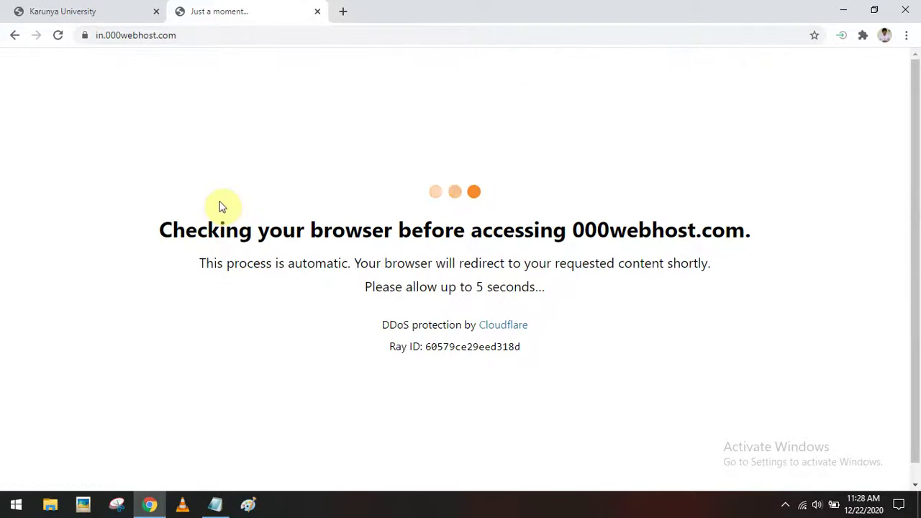
- Switch between the Karunya University and 000webhost tabs, ending on Karunya University
{"action": "left_click", "coordinate": [92, 7]}
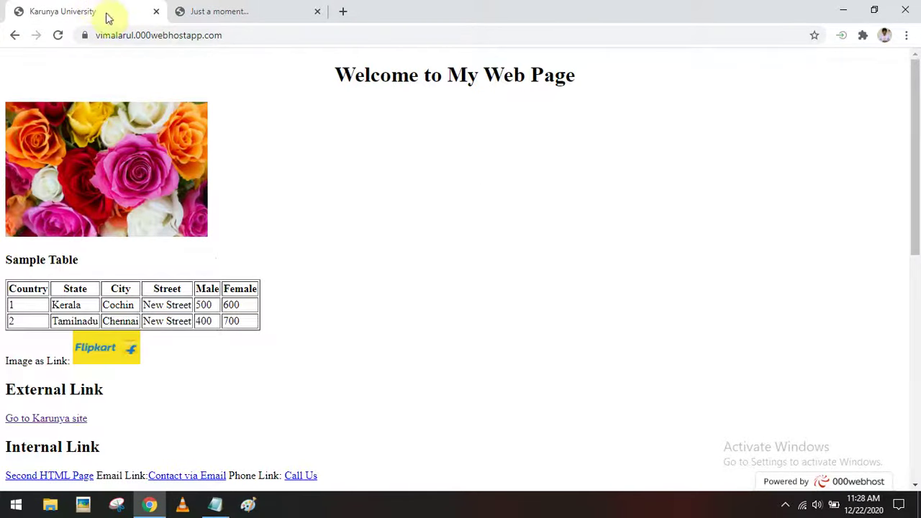
{"action": "left_click", "coordinate": [214, 7]}
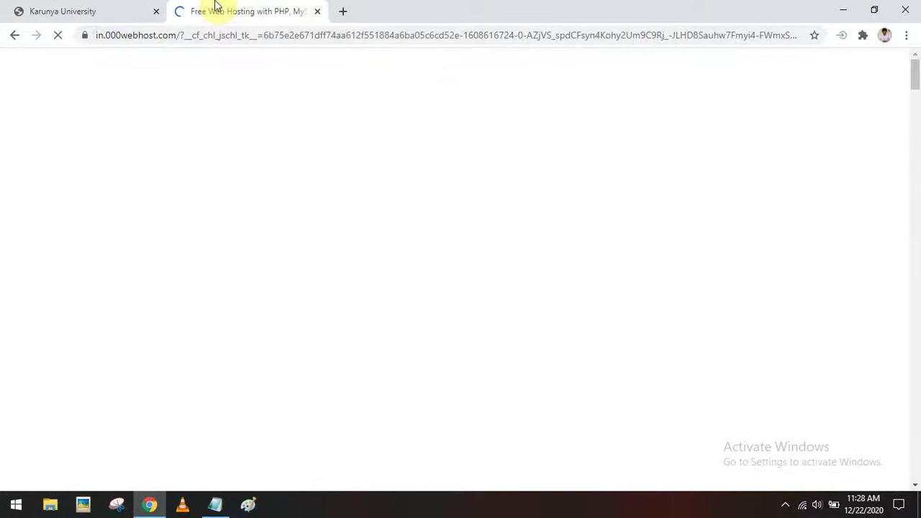
{"action": "left_click", "coordinate": [90, 7]}
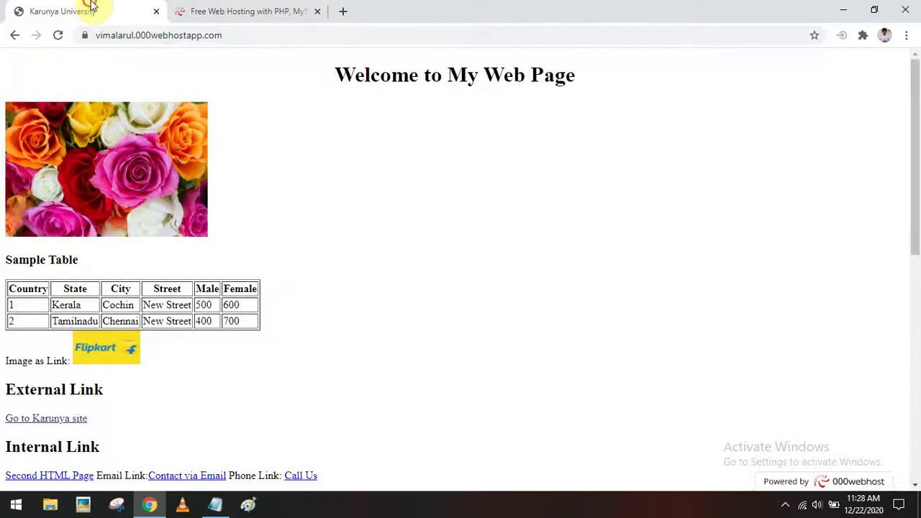